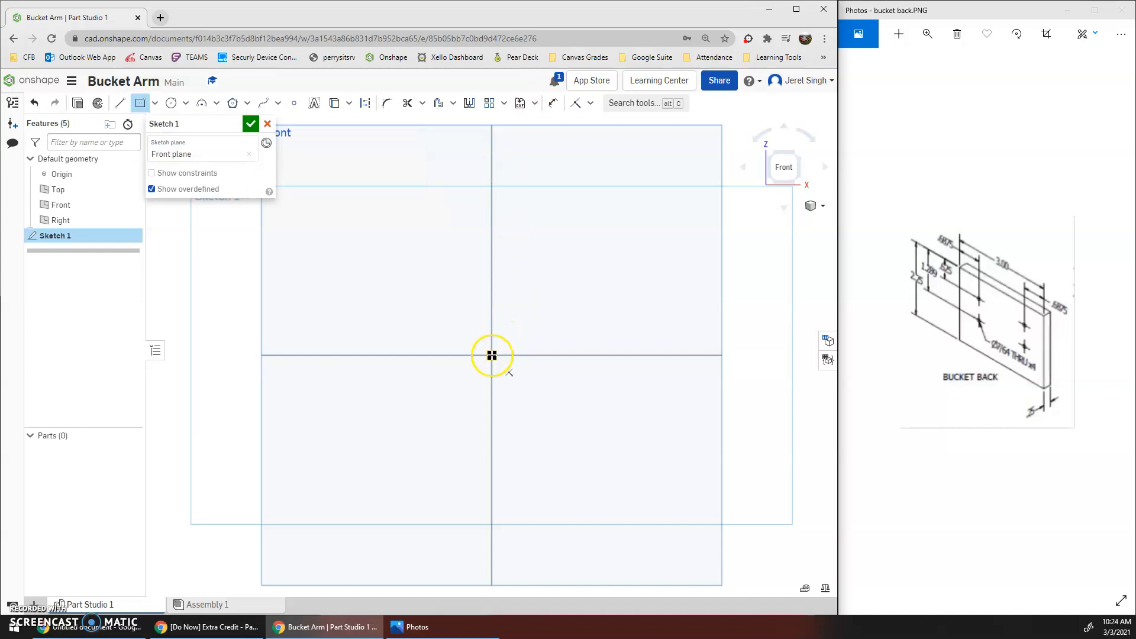
# - Sketch a center-point rectangle 3.00 by 2.25 in about the origin on the Front plane and finish the sketch
pyautogui.click(492, 354)
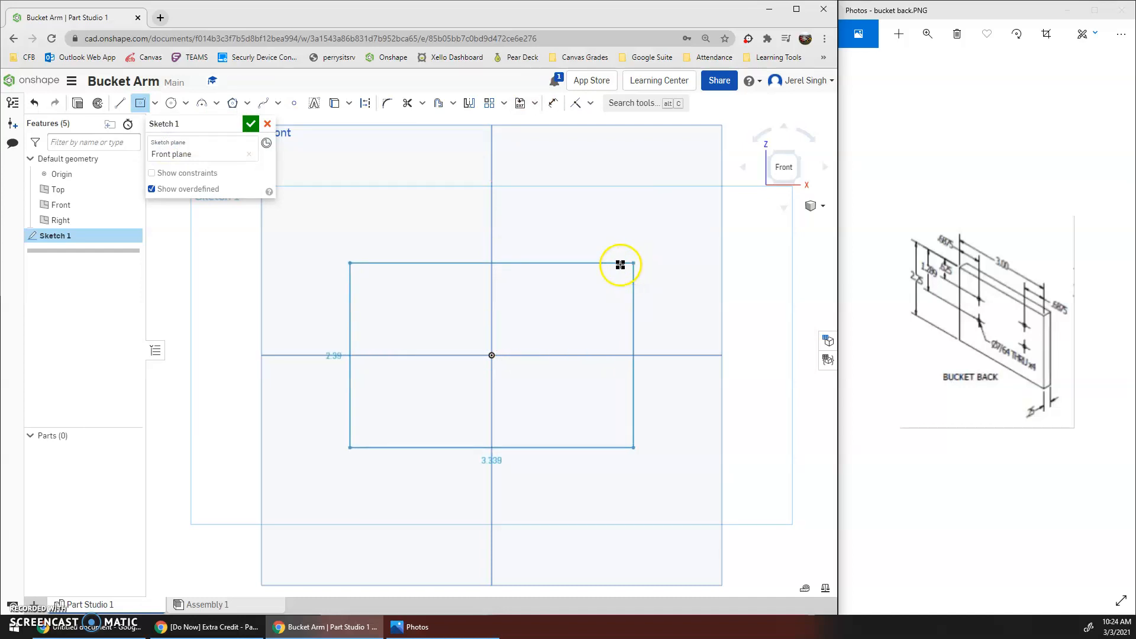
pyautogui.click(607, 269)
pyautogui.click(251, 123)
# - Extrude the rectangle as a new solid with a blind depth of 0.25 in
pyautogui.click(132, 105)
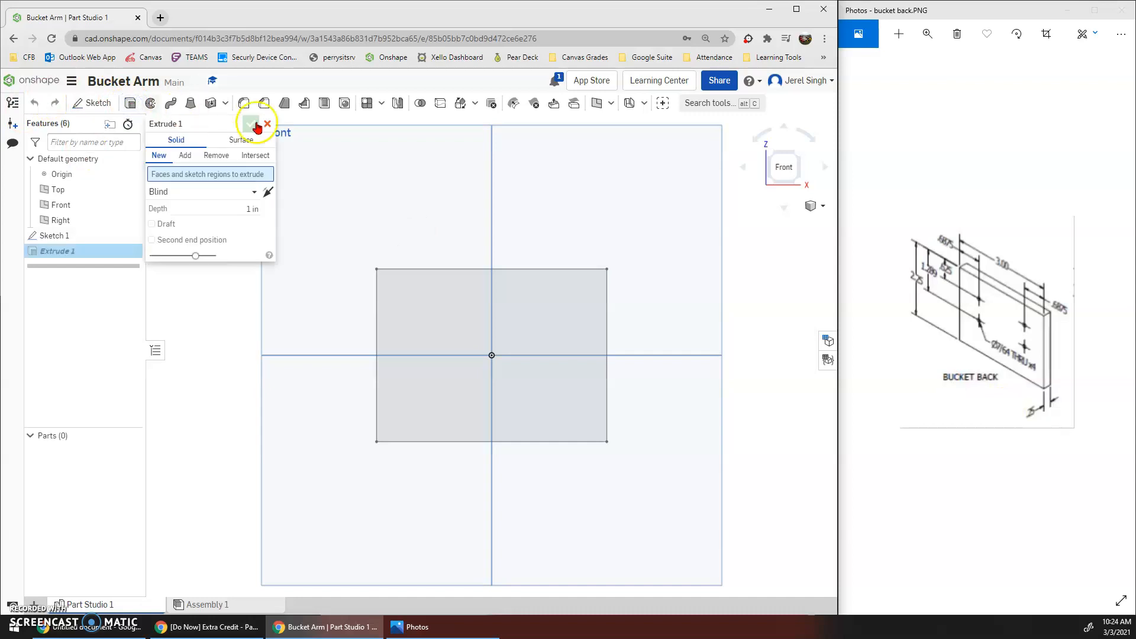
pyautogui.click(248, 208)
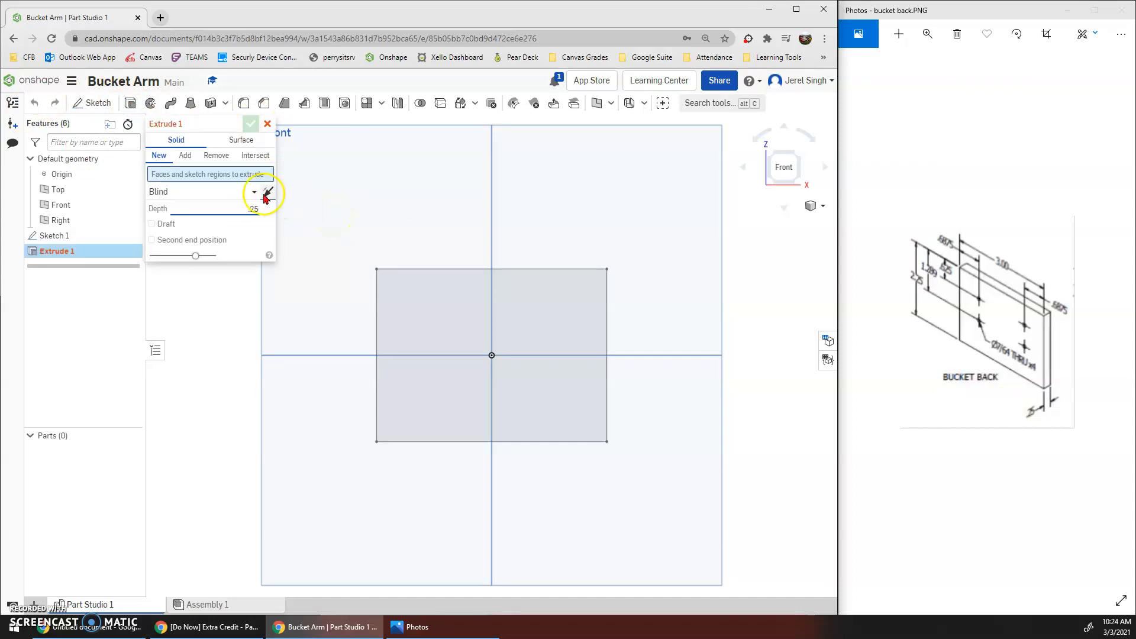
pyautogui.write('.25')
pyautogui.click(446, 319)
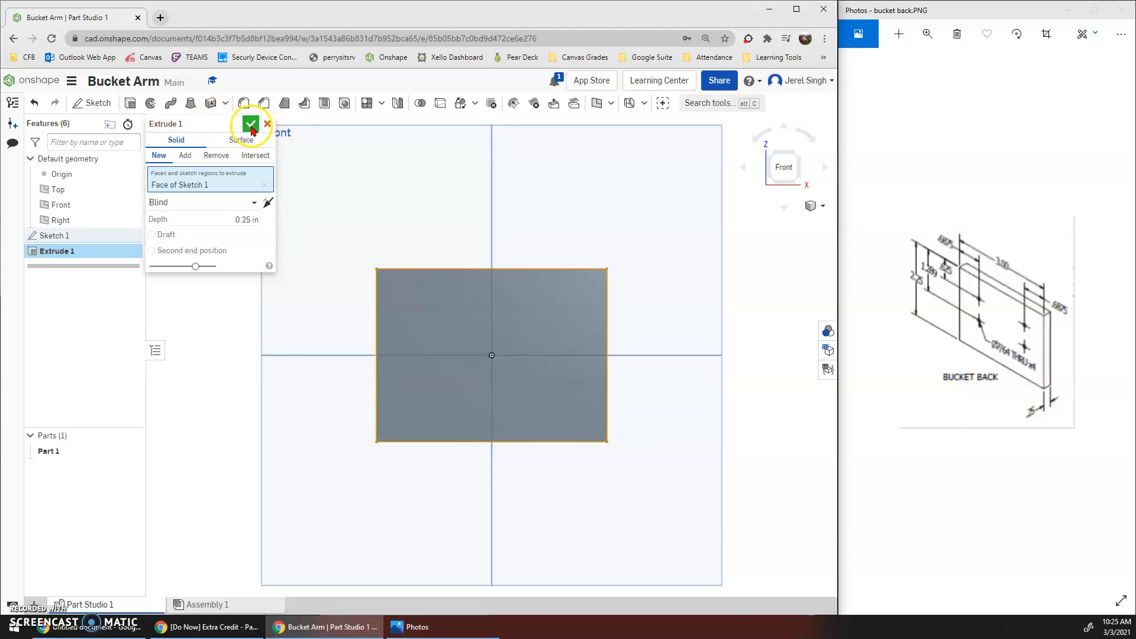
pyautogui.click(251, 125)
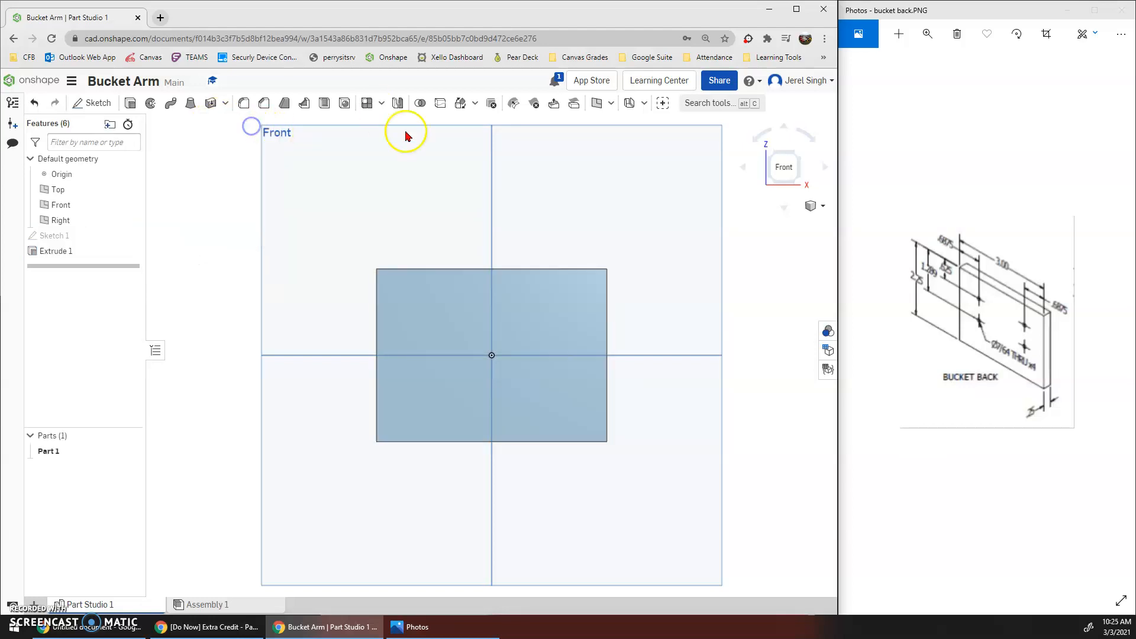
# - Start a new sketch on the front face of the extruded plate
pyautogui.click(823, 207)
pyautogui.click(796, 222)
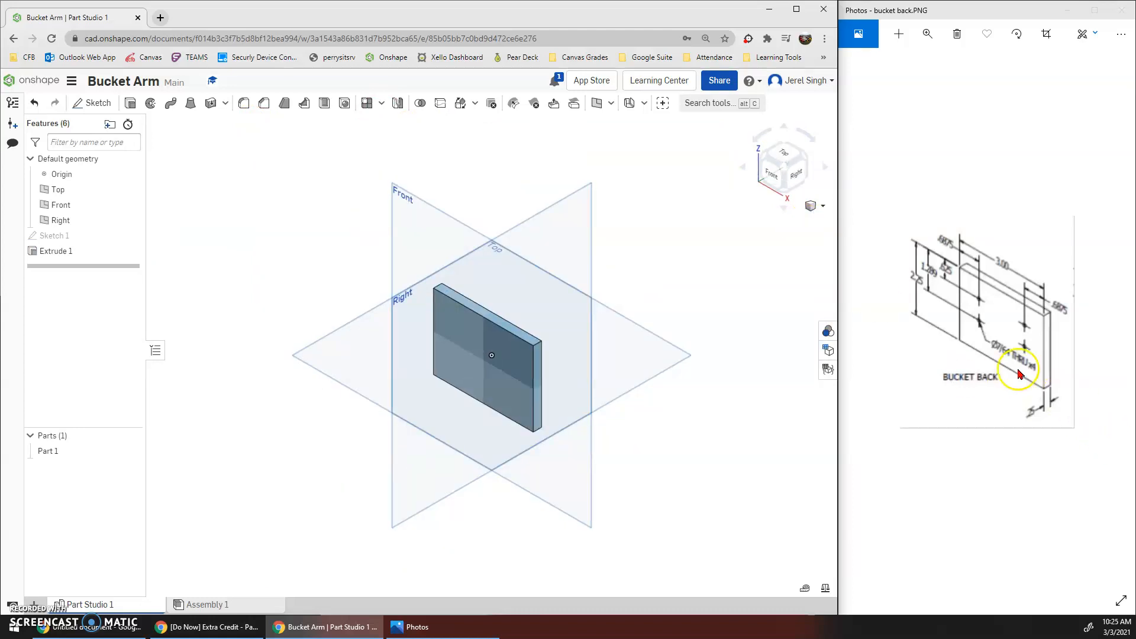
pyautogui.click(769, 181)
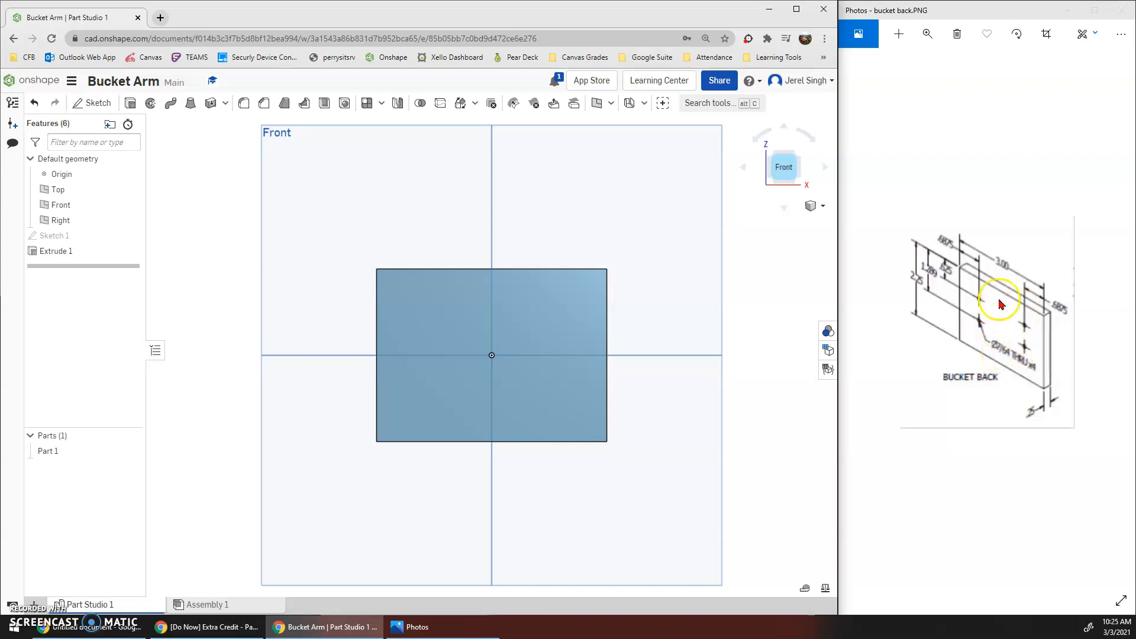
pyautogui.click(82, 104)
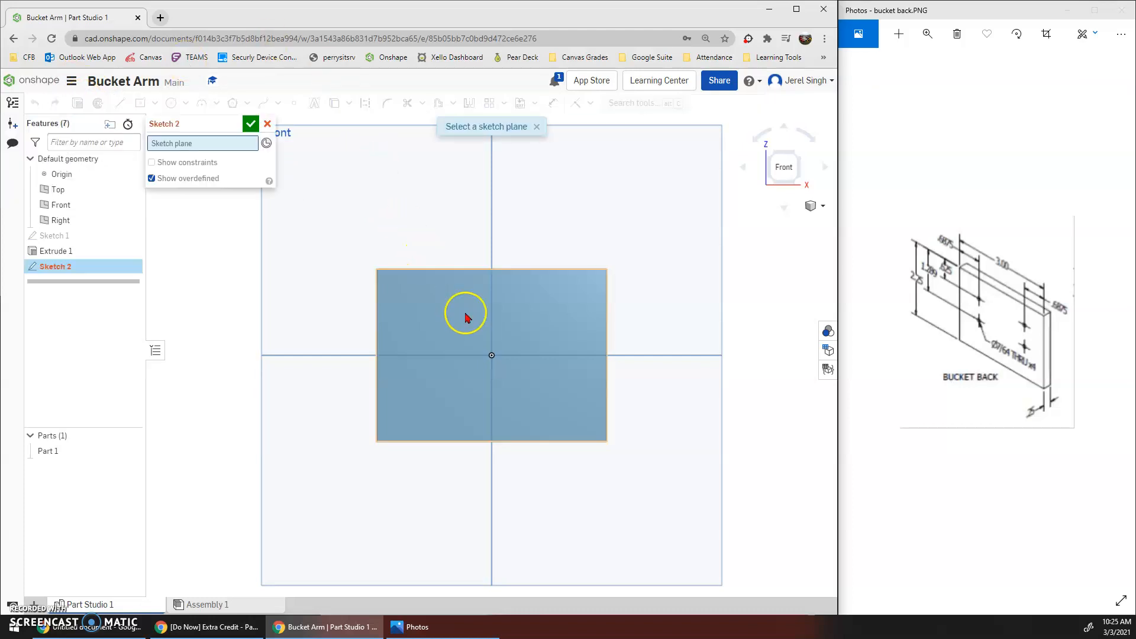
pyautogui.click(466, 316)
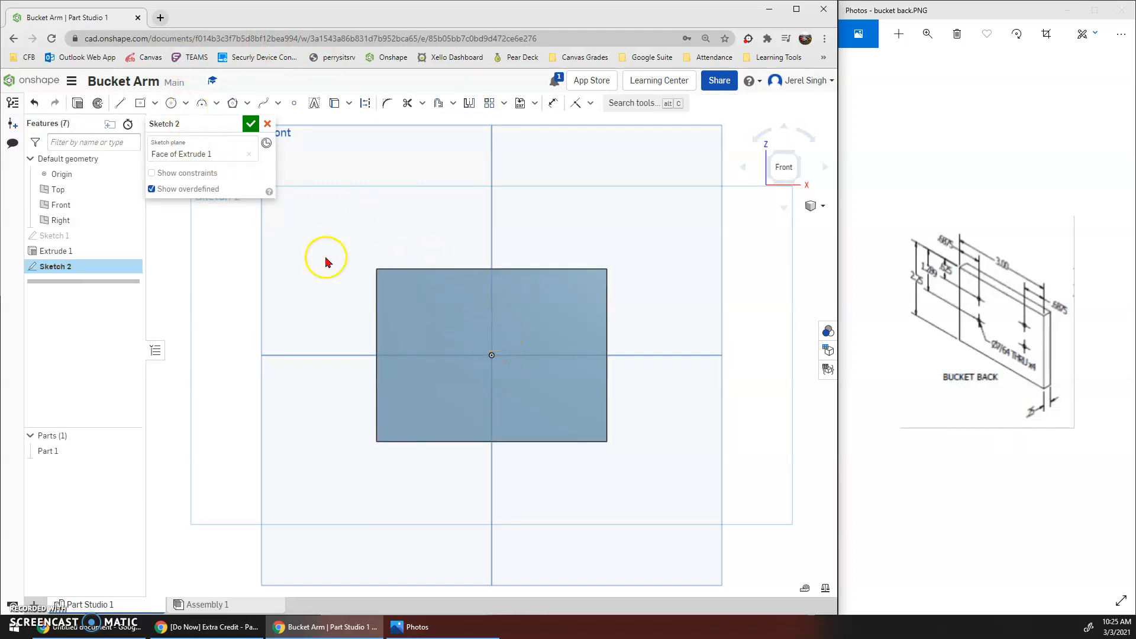
# - Sketch a circle with a 7/64 in diameter near the plate's upper-left corner
pyautogui.click(171, 103)
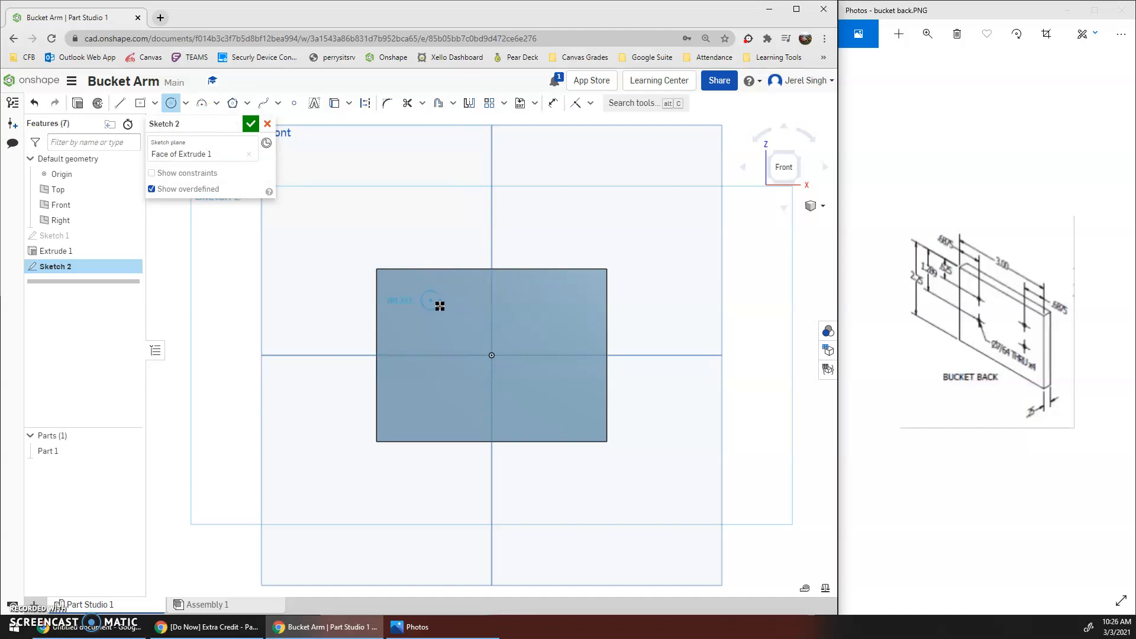
pyautogui.moveTo(442, 307); pyautogui.dragTo(449, 313)
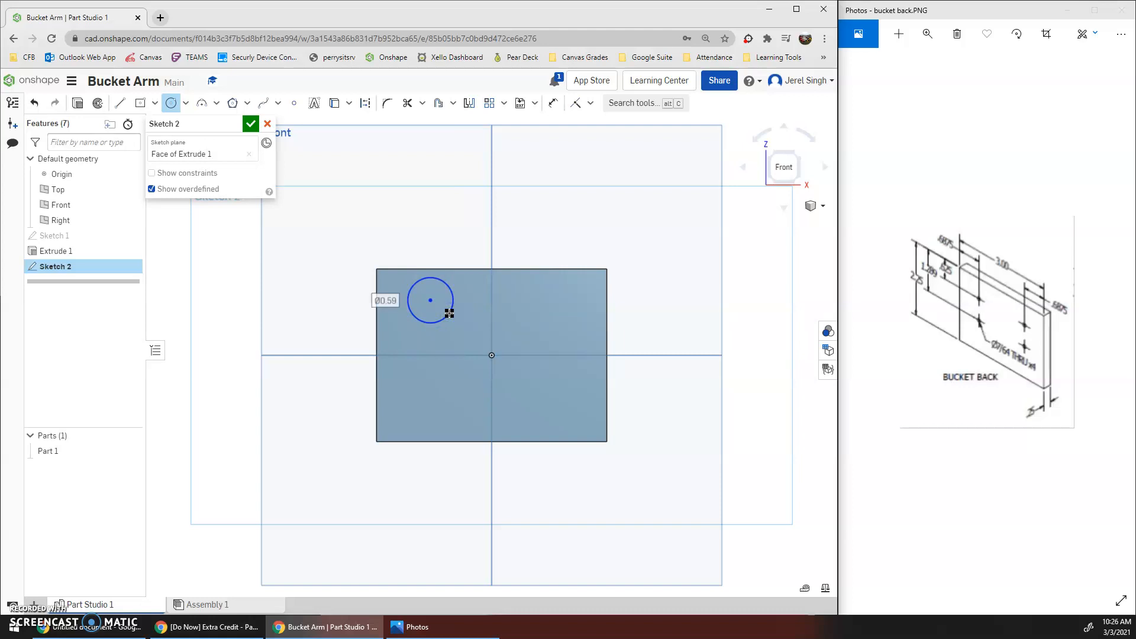
pyautogui.write('7/64')
pyautogui.press('Return')
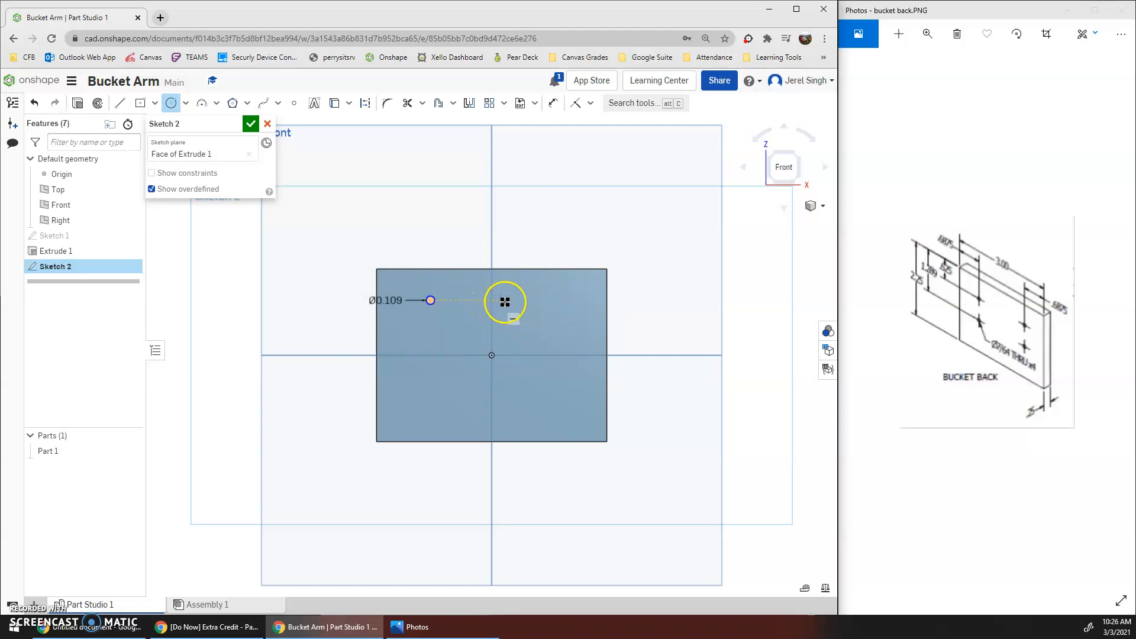
# - Sketch a 7/64 in diameter circle near the plate's upper-right corner, level with the upper-left circle
pyautogui.click(560, 300)
pyautogui.click(564, 297)
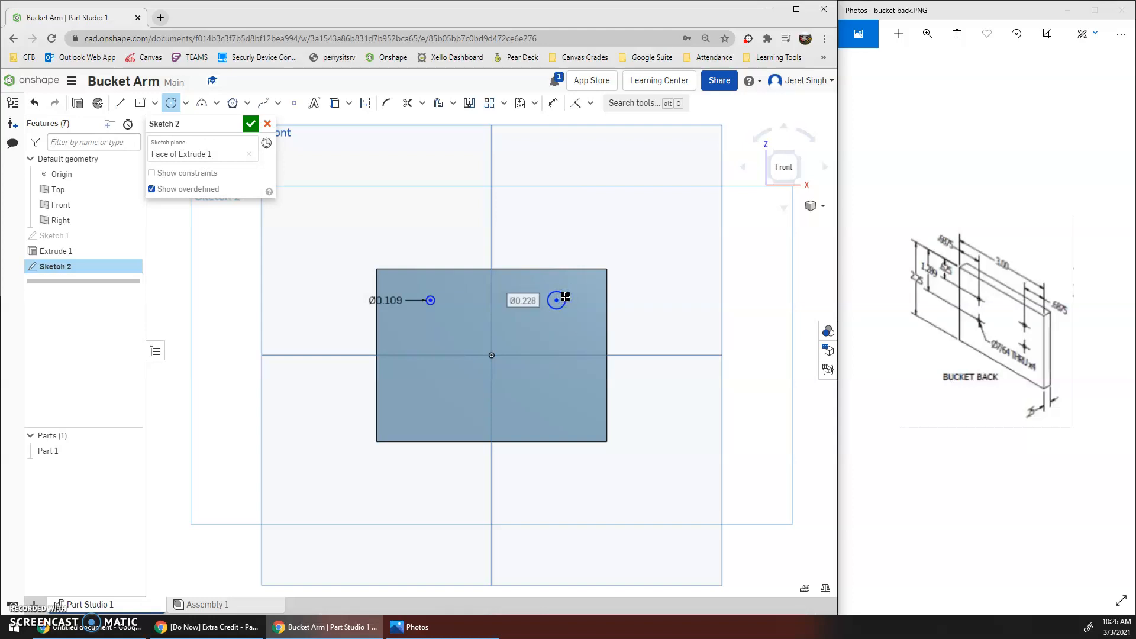
pyautogui.write('7/6')
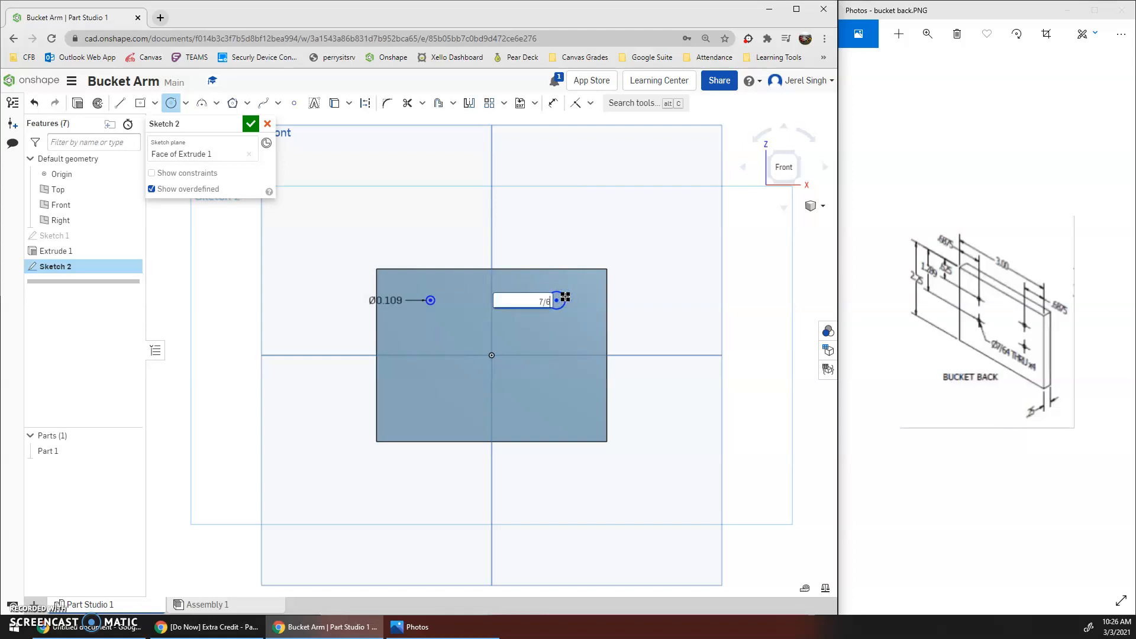
pyautogui.write('4')
pyautogui.press('Return')
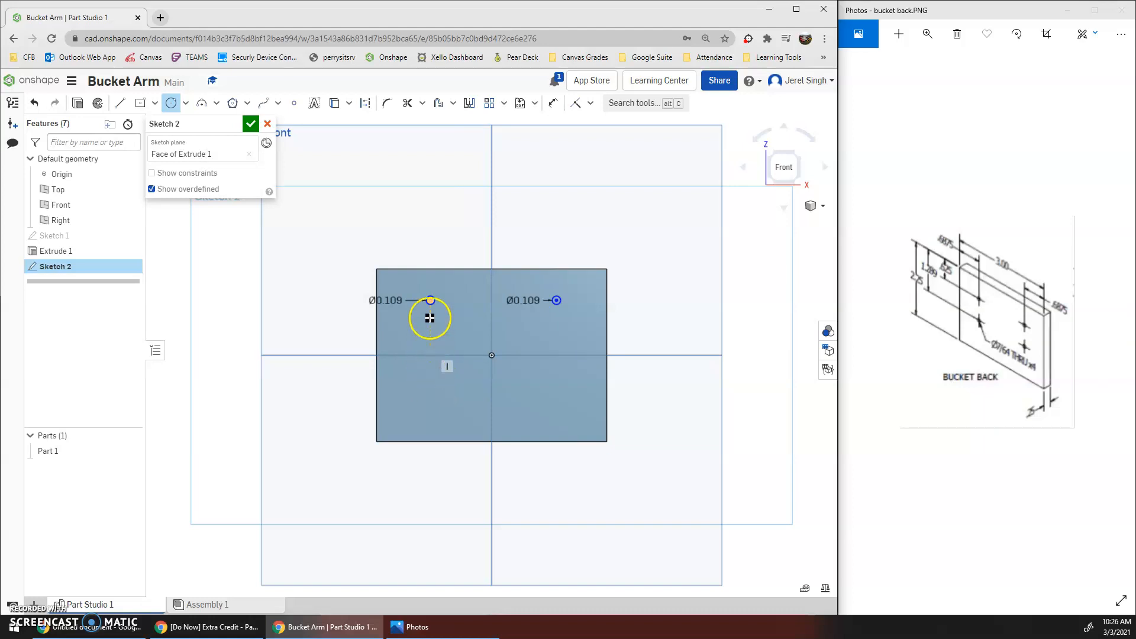
# - Sketch two more 7/64 in diameter circles side by side in the lower half of the plate
pyautogui.click(450, 383)
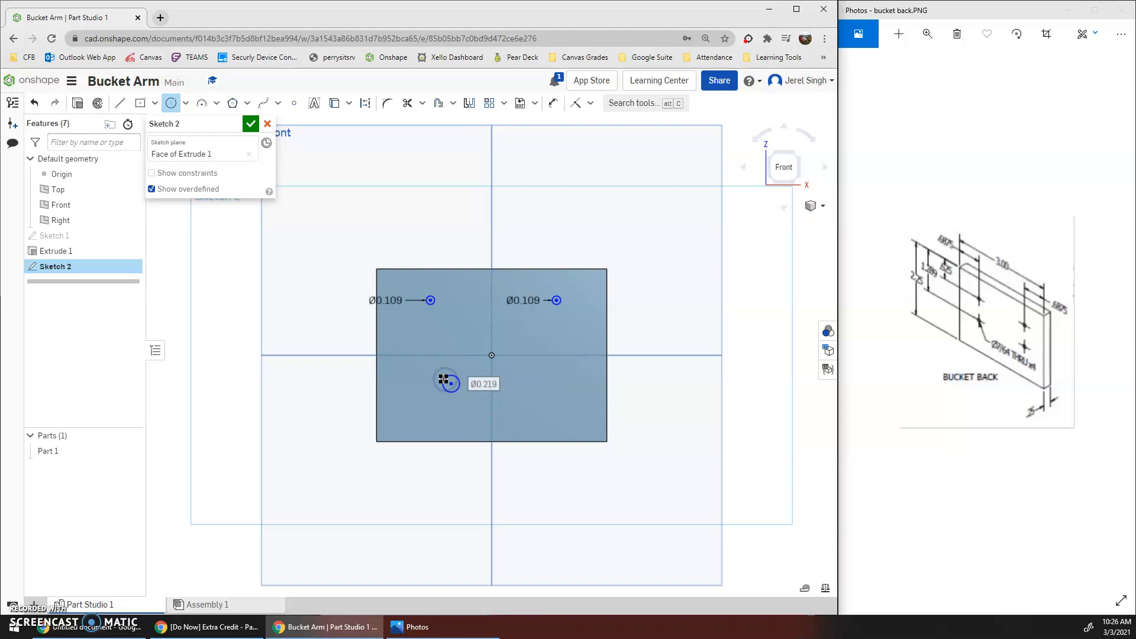
pyautogui.write('7/64')
pyautogui.press('Return')
pyautogui.click(534, 386)
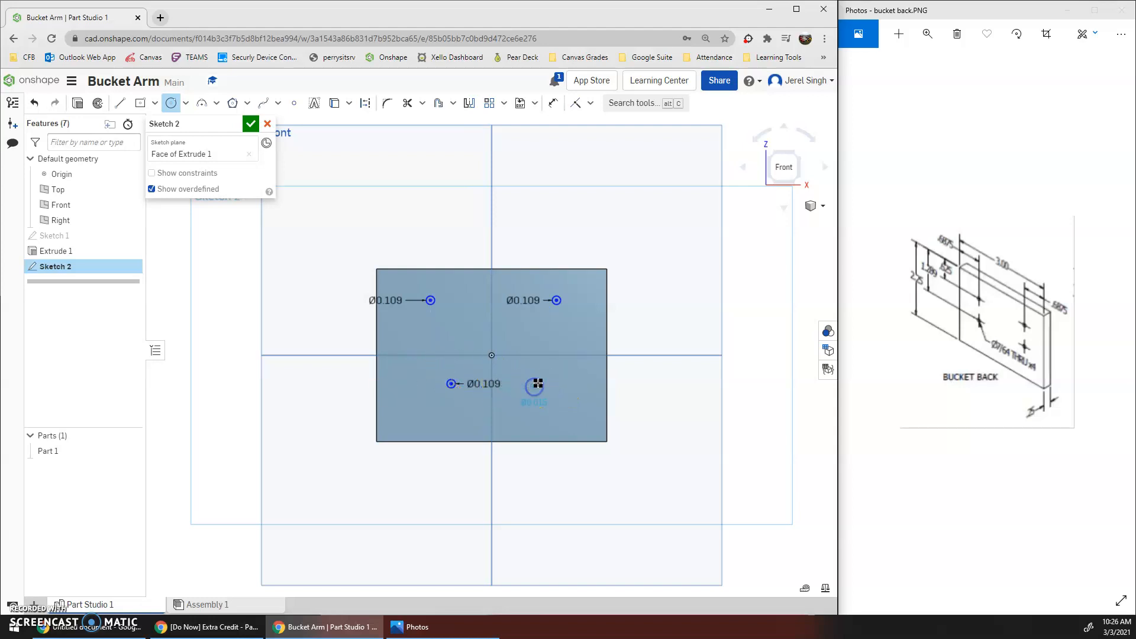
pyautogui.write('7/64')
pyautogui.press('Return')
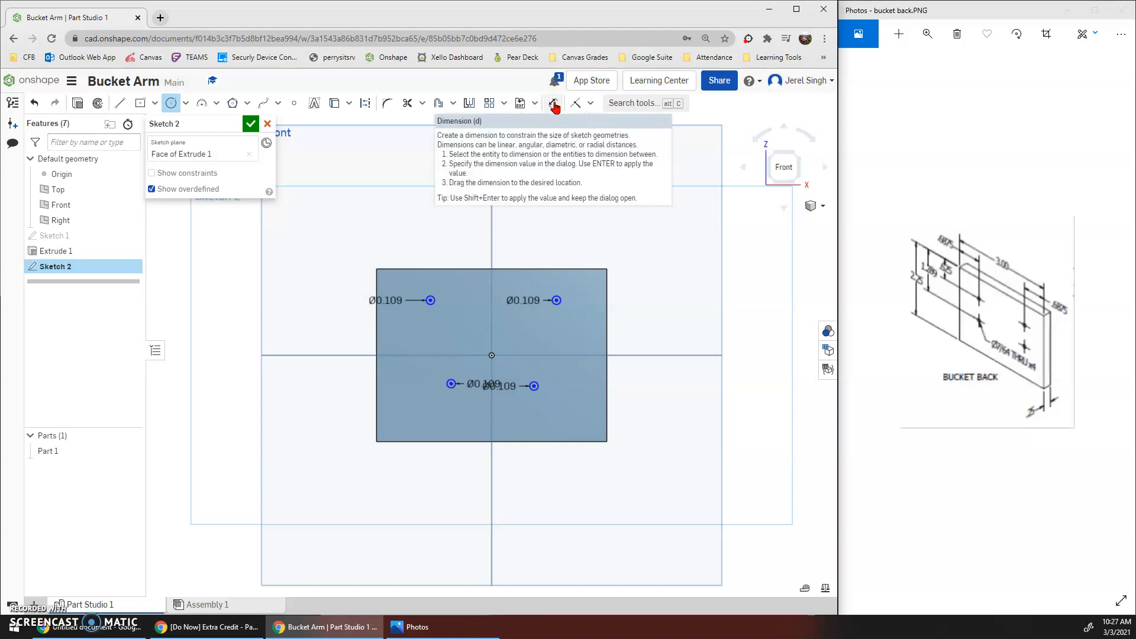
# - Dimension the upper-left circle's center 0.625 in below the plate's top edge
pyautogui.click(554, 103)
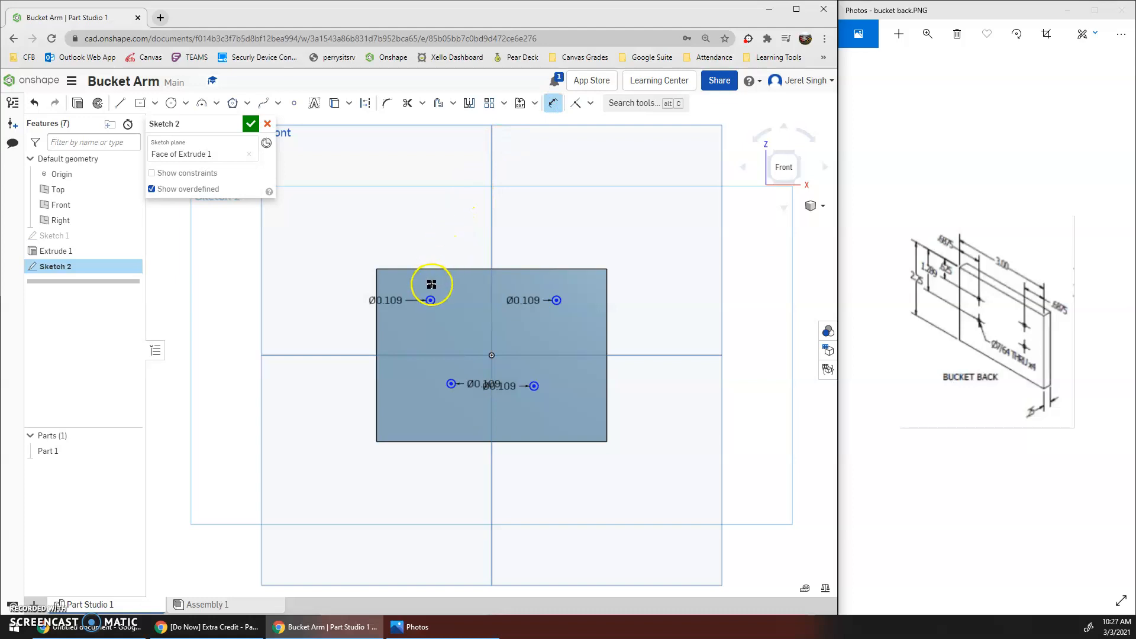
pyautogui.scroll(4, 431, 300)
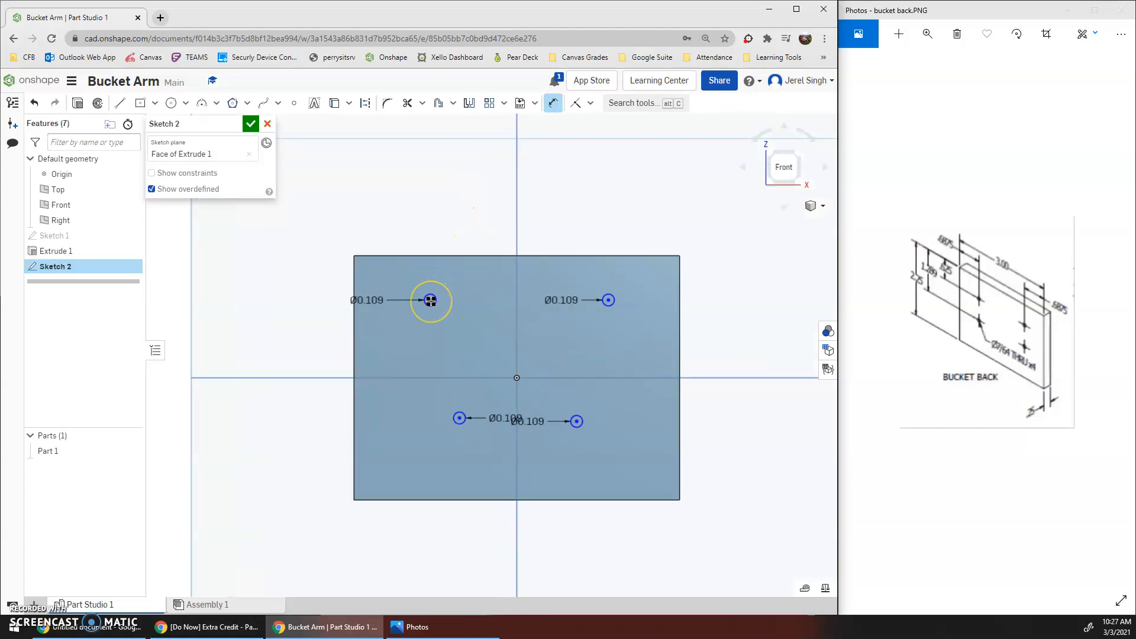
pyautogui.click(430, 300)
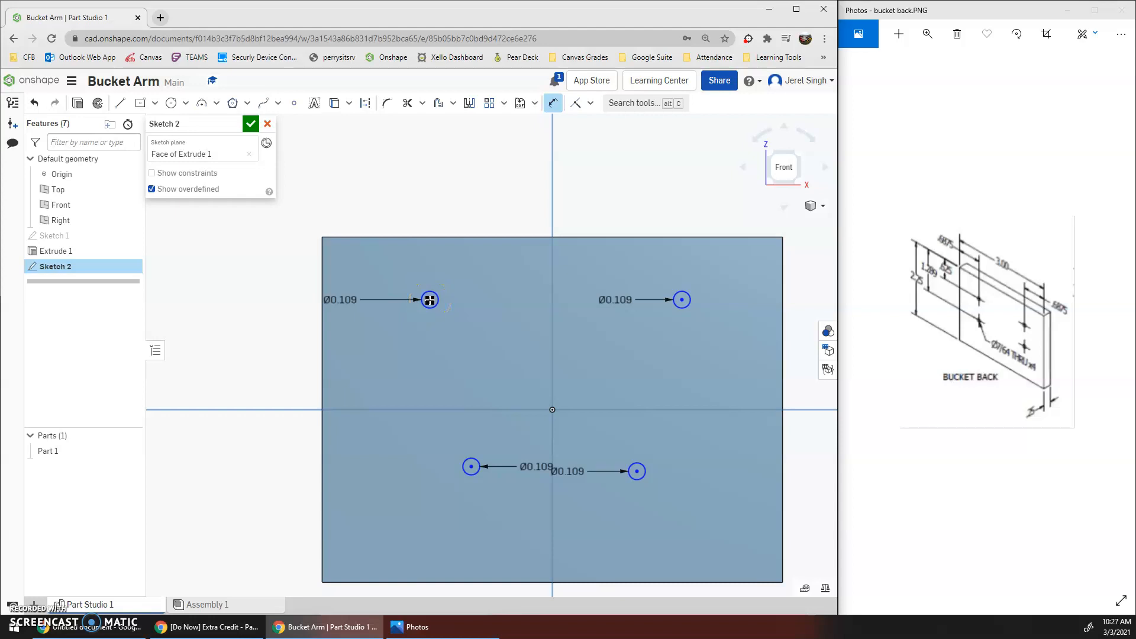
pyautogui.click(436, 237)
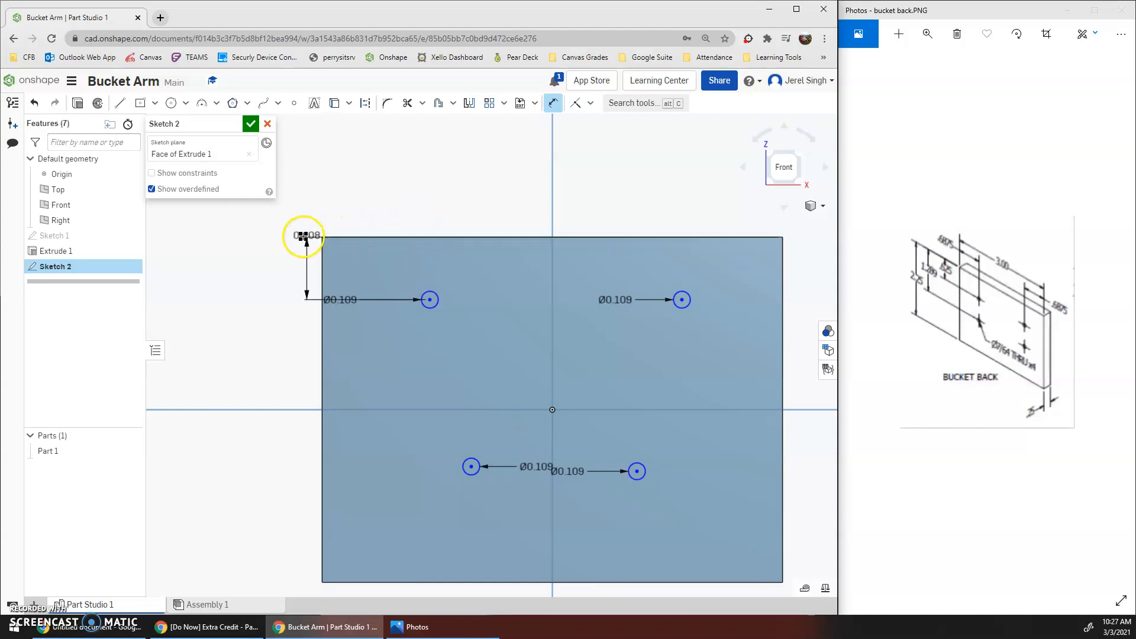
pyautogui.click(264, 259)
pyautogui.doubleClick(265, 273)
pyautogui.write('.625')
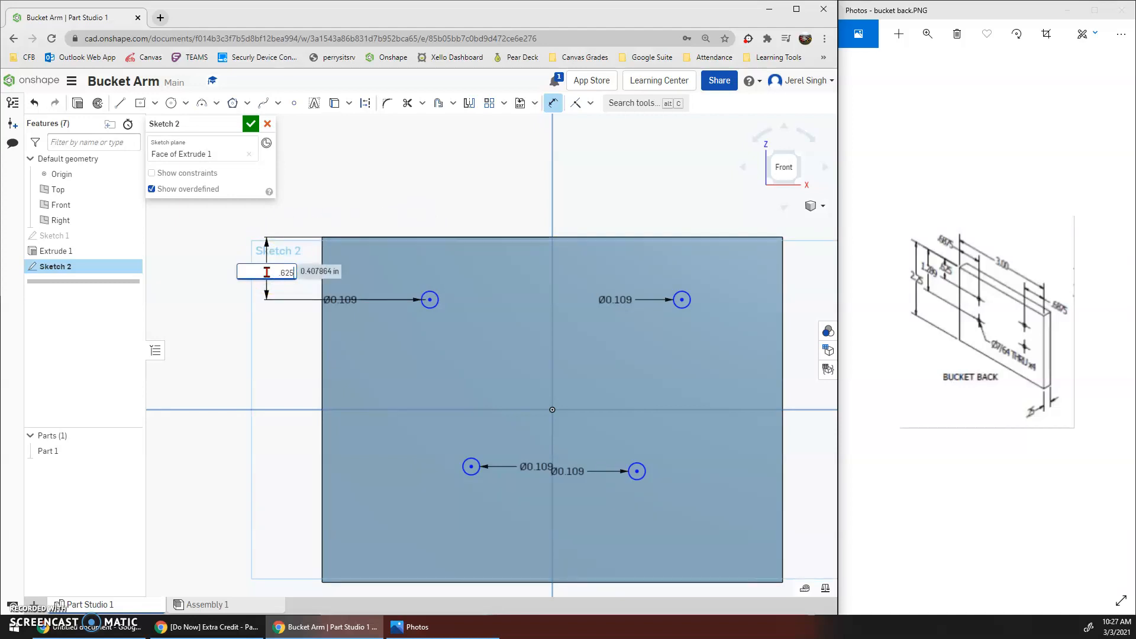
pyautogui.press('Return')
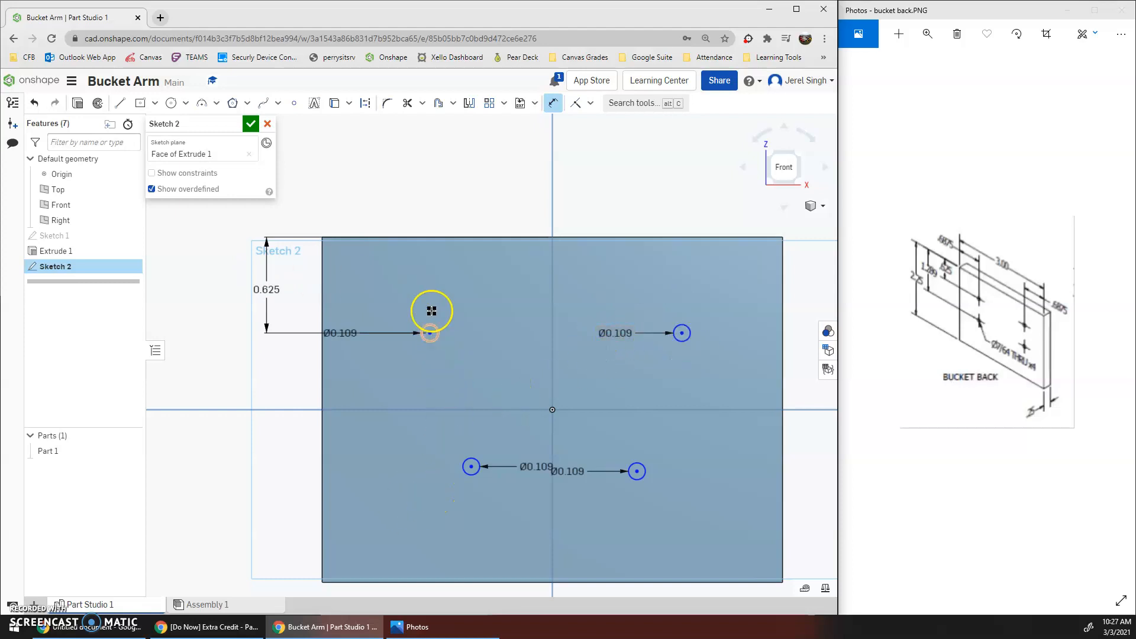
# - Dimension the upper-left circle's center 0.6875 in from the plate's left edge
pyautogui.click(430, 333)
pyautogui.click(430, 333)
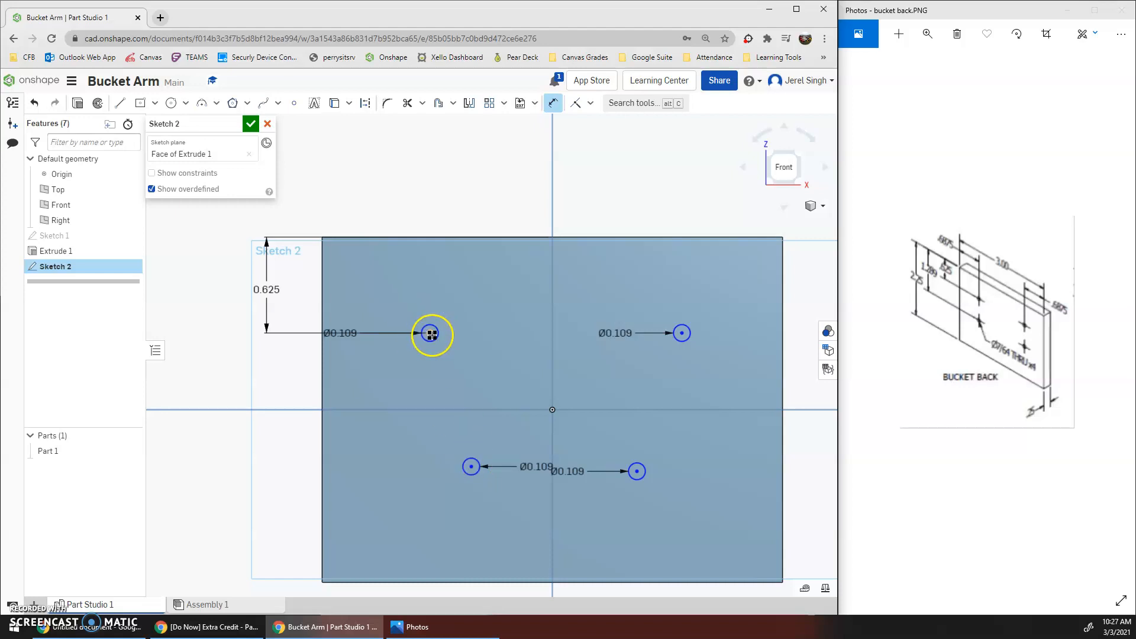
pyautogui.click(430, 333)
pyautogui.click(322, 308)
pyautogui.click(376, 208)
pyautogui.write('.')
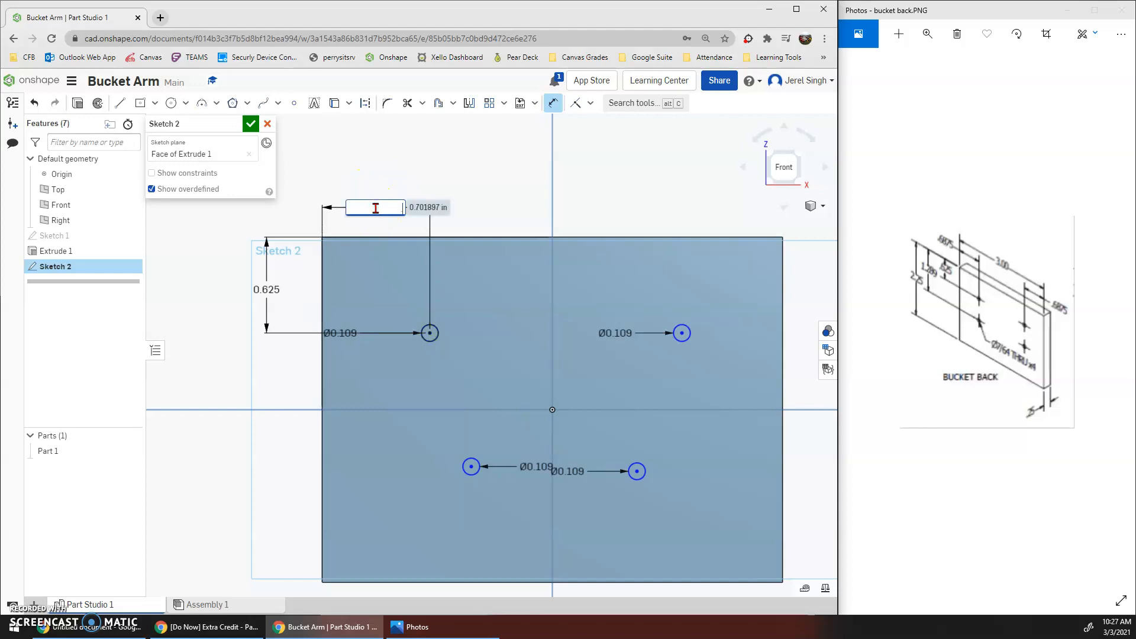
pyautogui.write('6875')
pyautogui.press('Return')
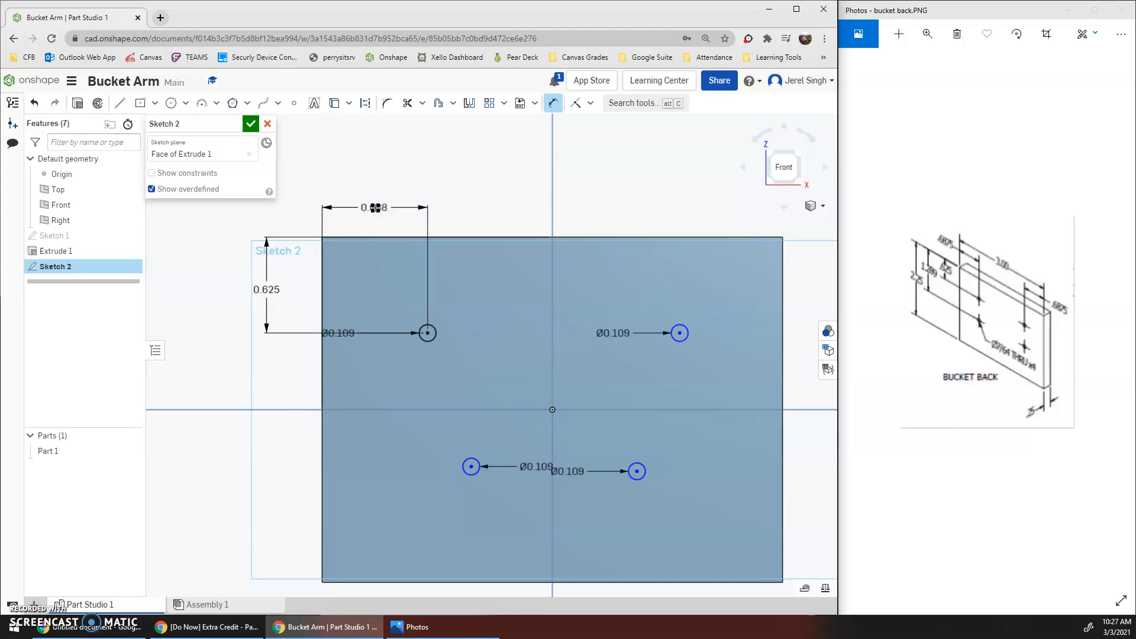
# - Dimension the upper-right circle's center 0.6875 in from the plate's right edge
pyautogui.click(679, 333)
pyautogui.click(782, 332)
pyautogui.click(714, 219)
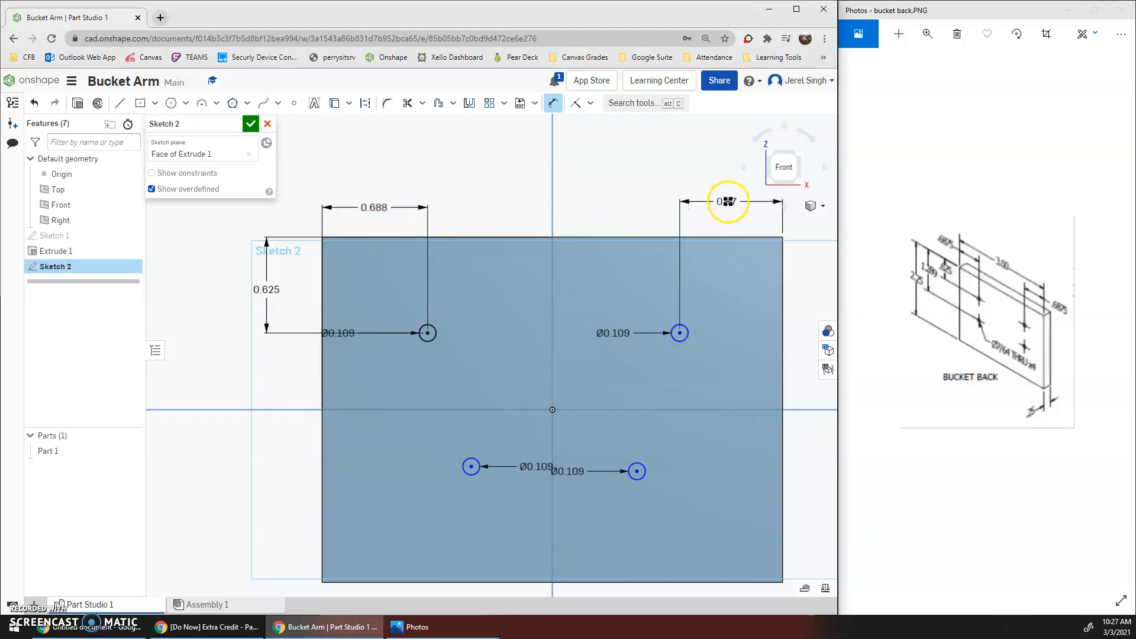
pyautogui.click(730, 202)
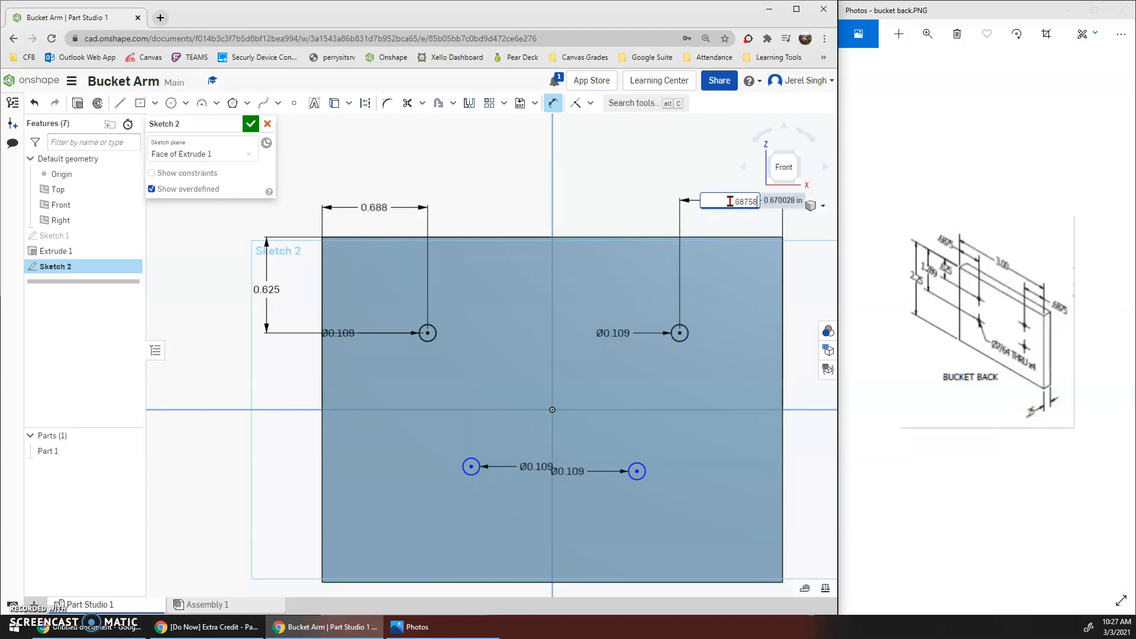
pyautogui.press('Return')
pyautogui.click(722, 201)
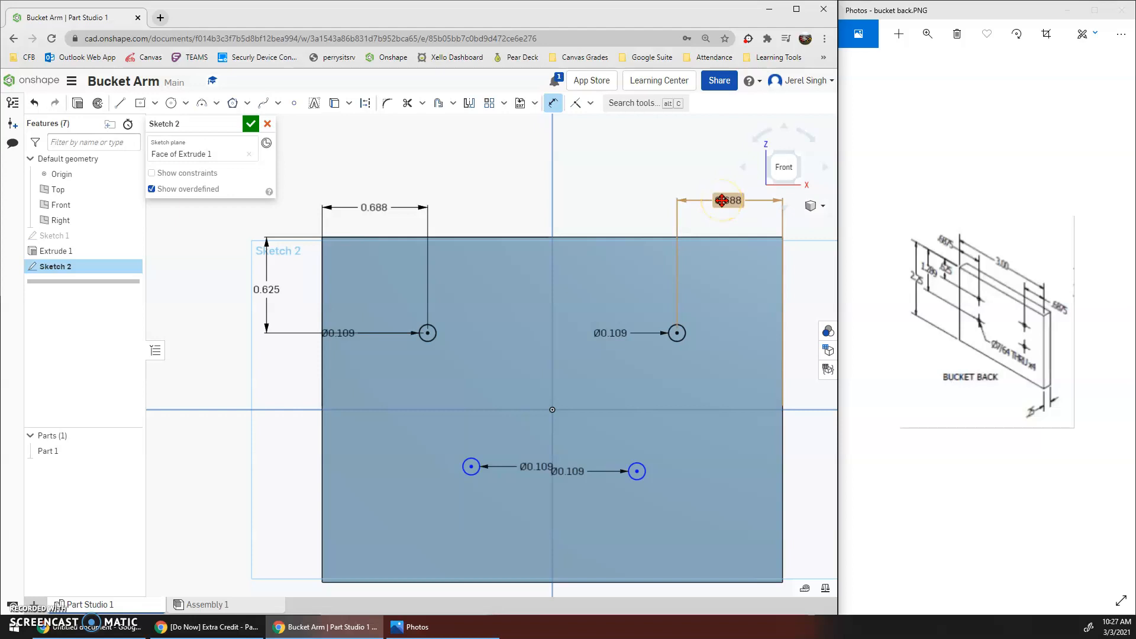
pyautogui.click(704, 228)
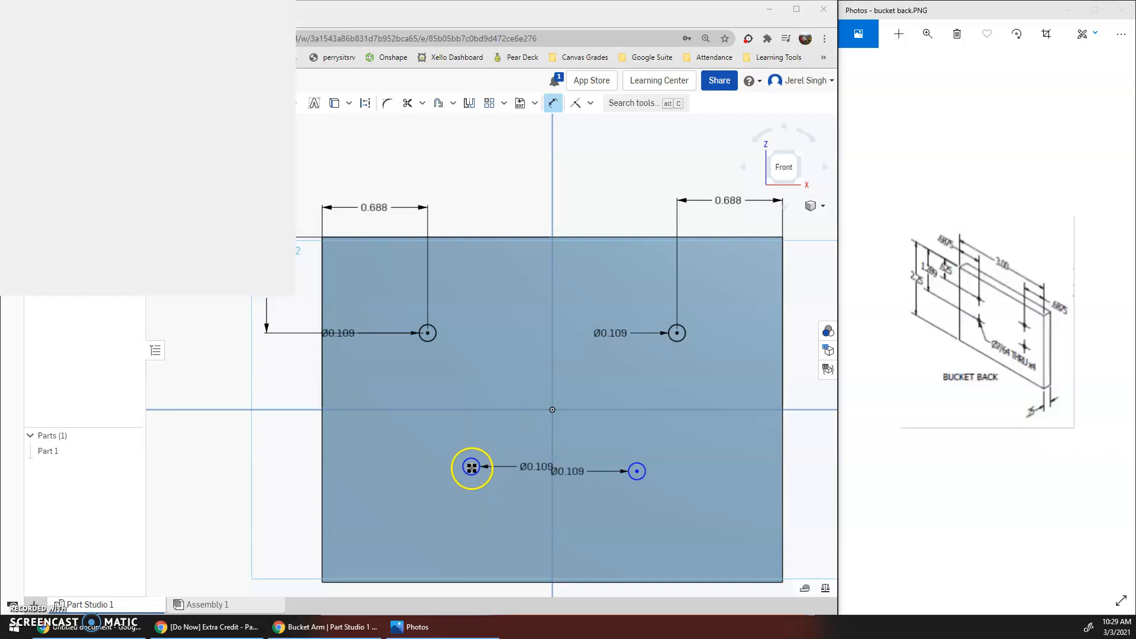
# - Dimension the lower-left circle's center 0.6875 in from the plate's left edge
pyautogui.click(322, 469)
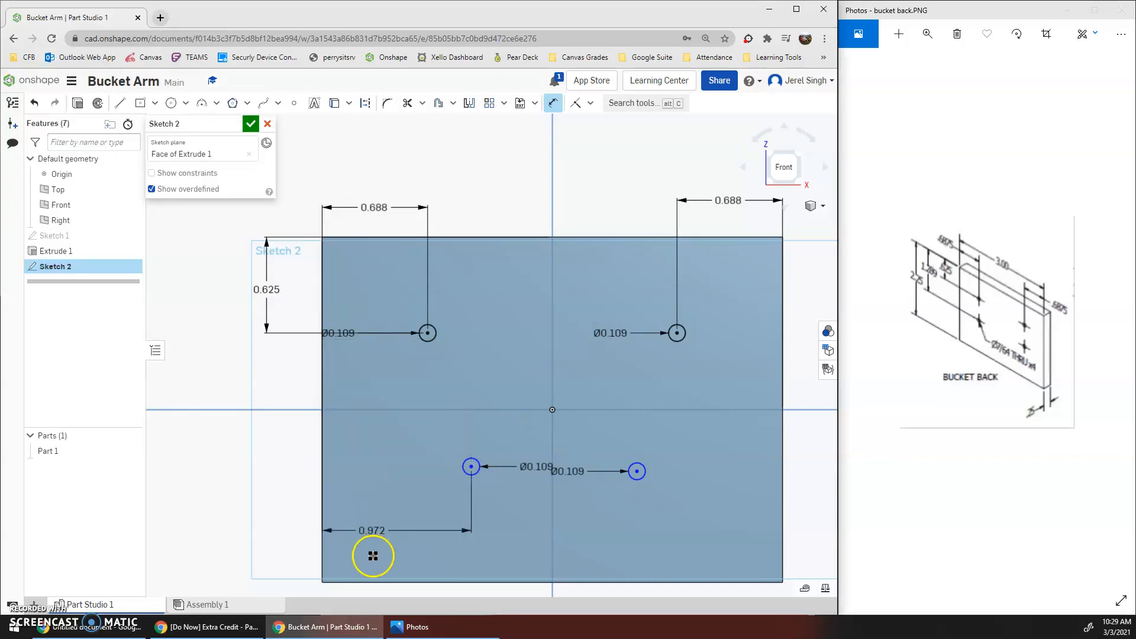
pyautogui.scroll(-1, 372, 589)
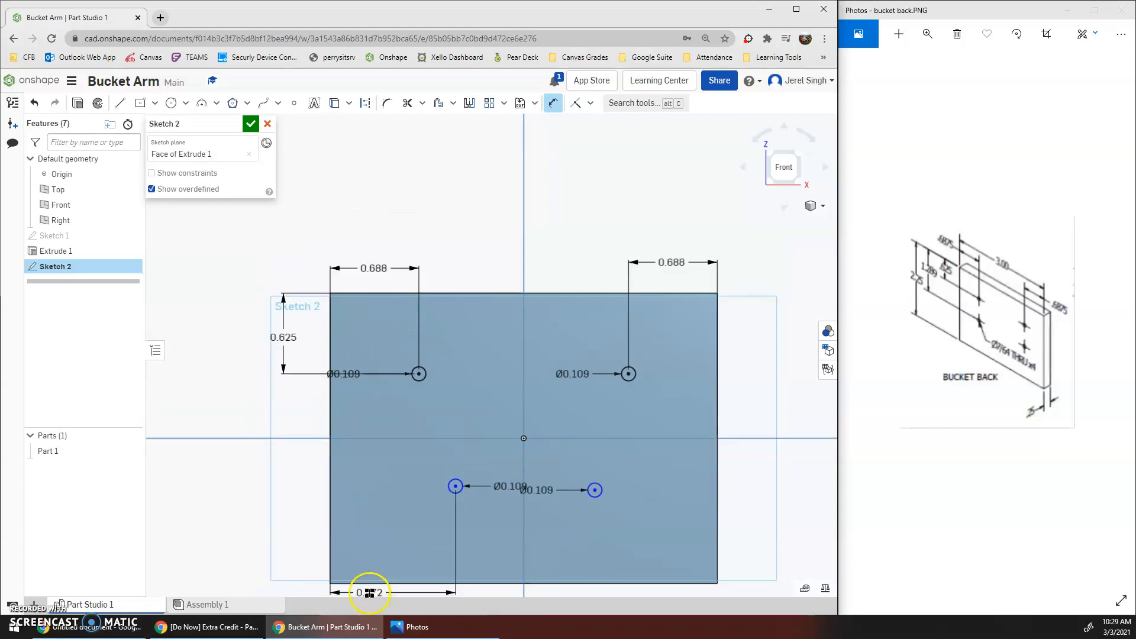
pyautogui.click(384, 591)
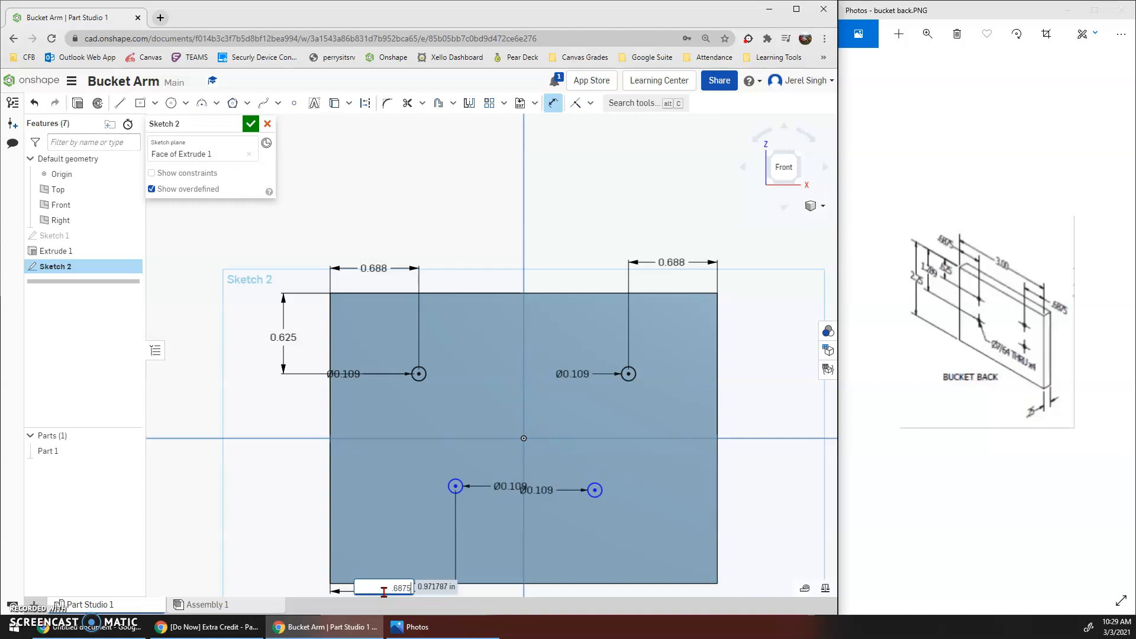
pyautogui.write('.6875')
pyautogui.press('Return')
# - Dimension the lower-right circle's center 0.6875 in from the plate's right edge
pyautogui.click(594, 490)
pyautogui.click(717, 486)
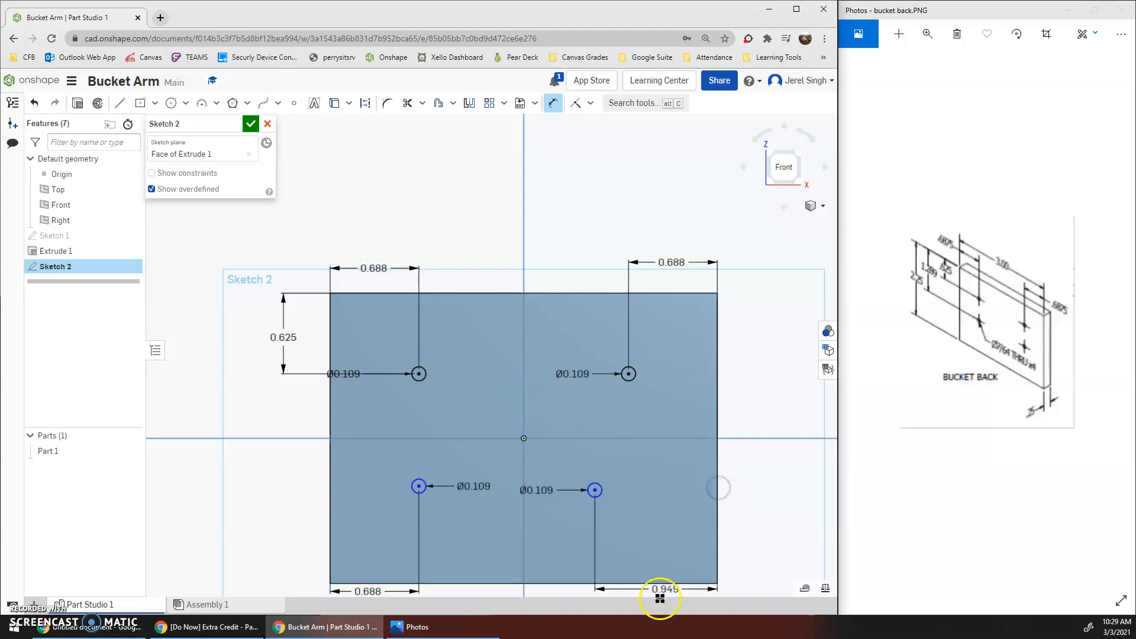
pyautogui.click(657, 593)
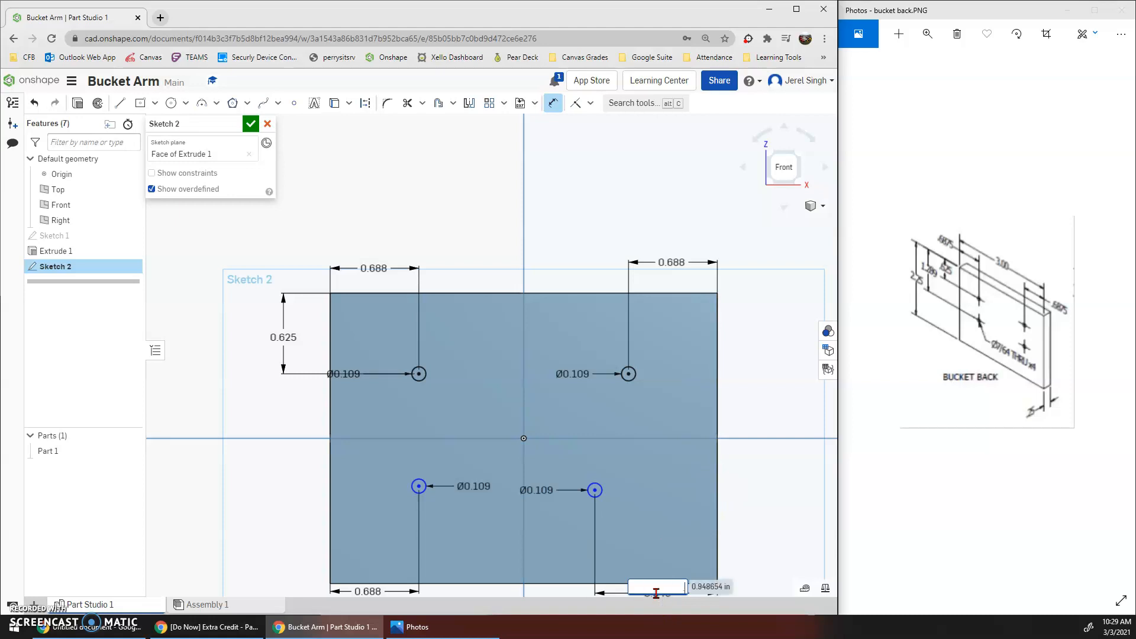
pyautogui.write('.6875')
pyautogui.press('Return')
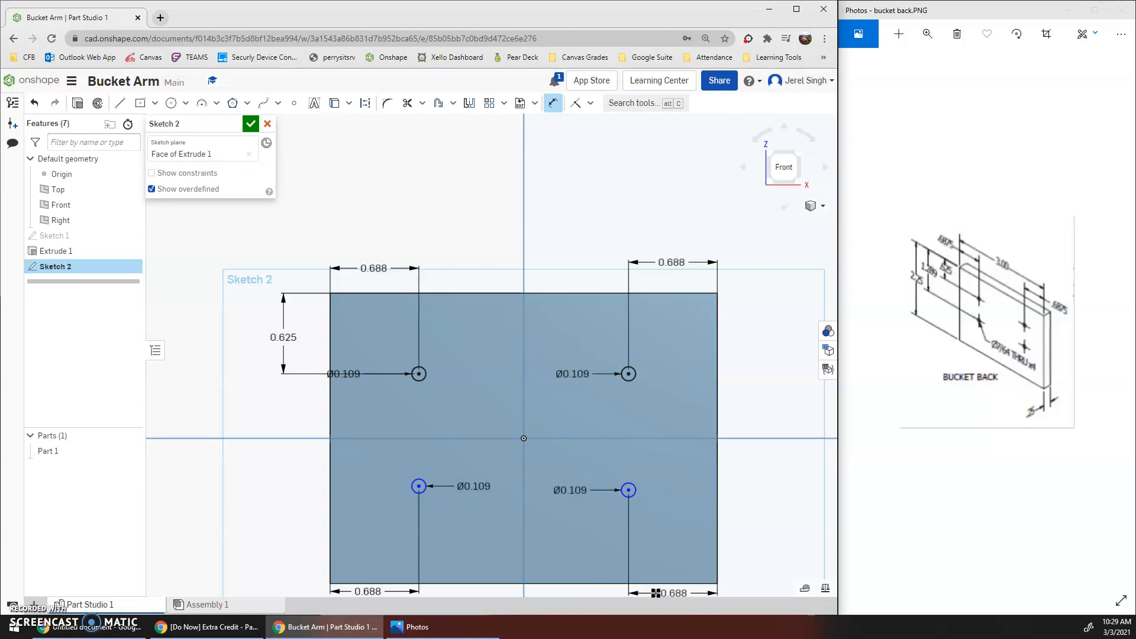
# - Dimension the lower-left circle's center 1.289 in below the plate's top edge
pyautogui.scroll(-1, 432, 383)
pyautogui.scroll(1, 434, 383)
pyautogui.click(525, 427)
pyautogui.moveTo(525, 427); pyautogui.dragTo(524, 340, button='middle')
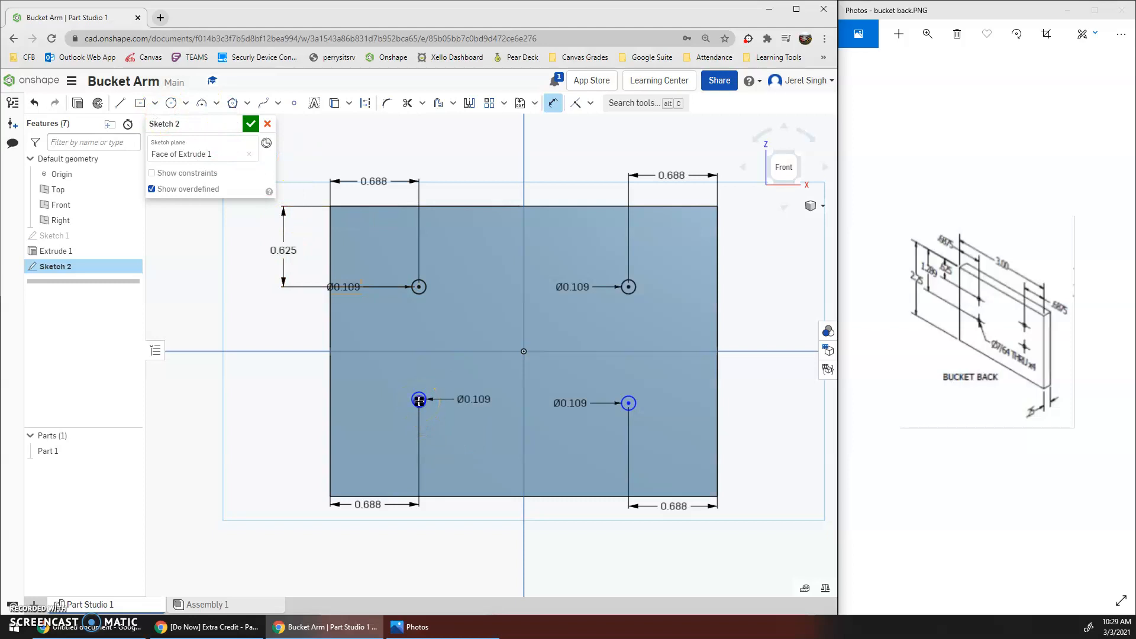
pyautogui.click(436, 208)
pyautogui.click(419, 399)
pyautogui.click(237, 319)
pyautogui.write('1.289')
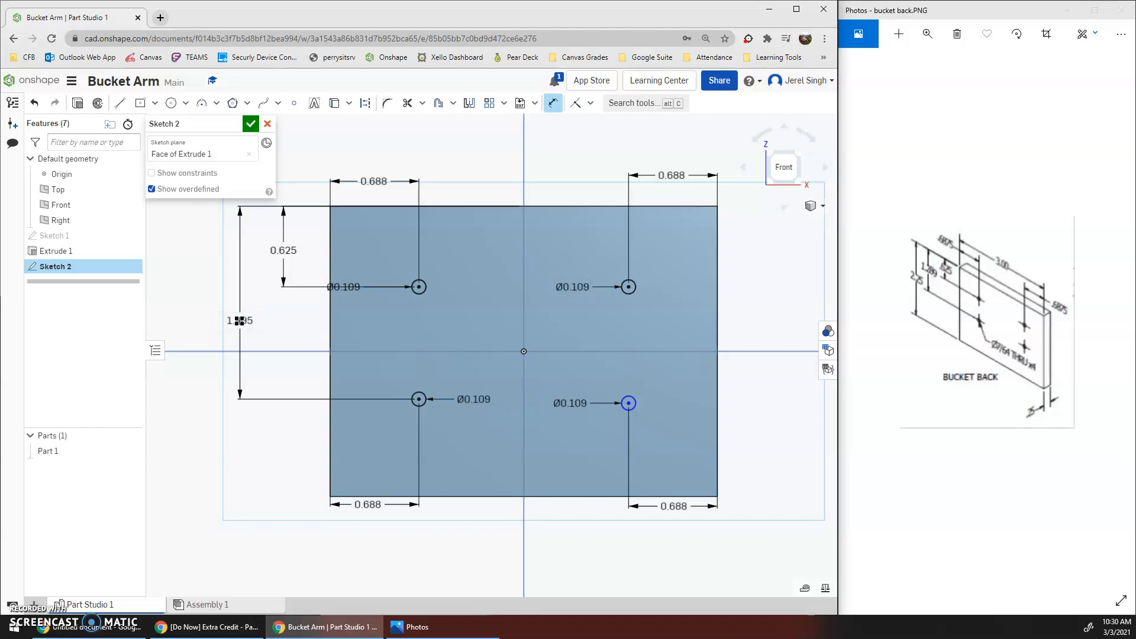
pyautogui.press('Return')
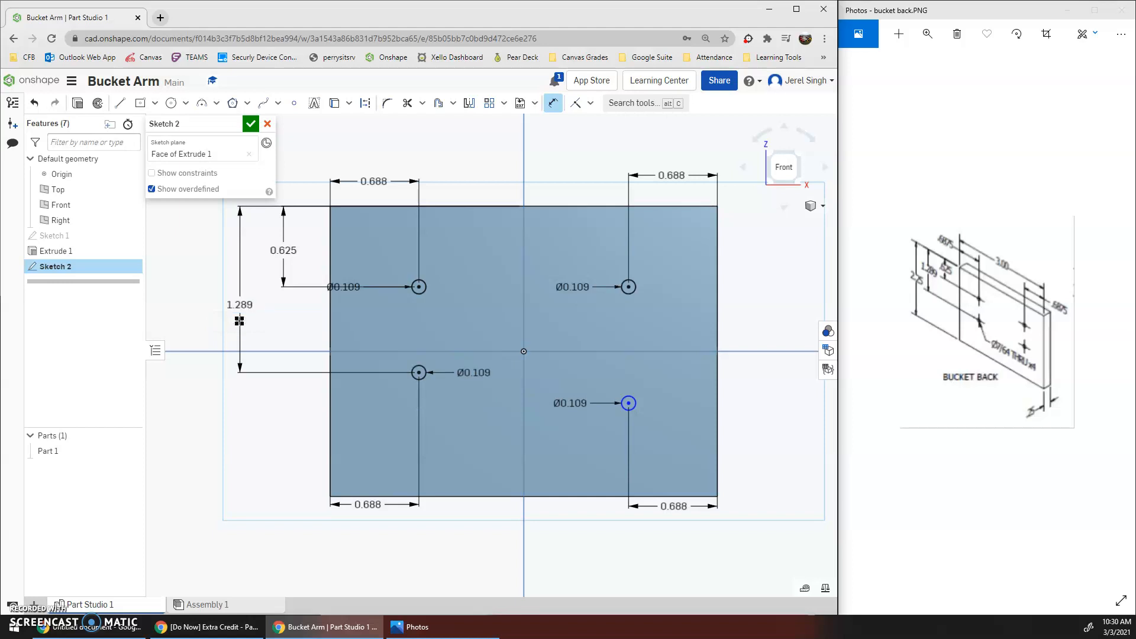
# - Dimension the lower-right circle's center 1.289 in below the plate's top edge and finish the sketch
pyautogui.click(629, 403)
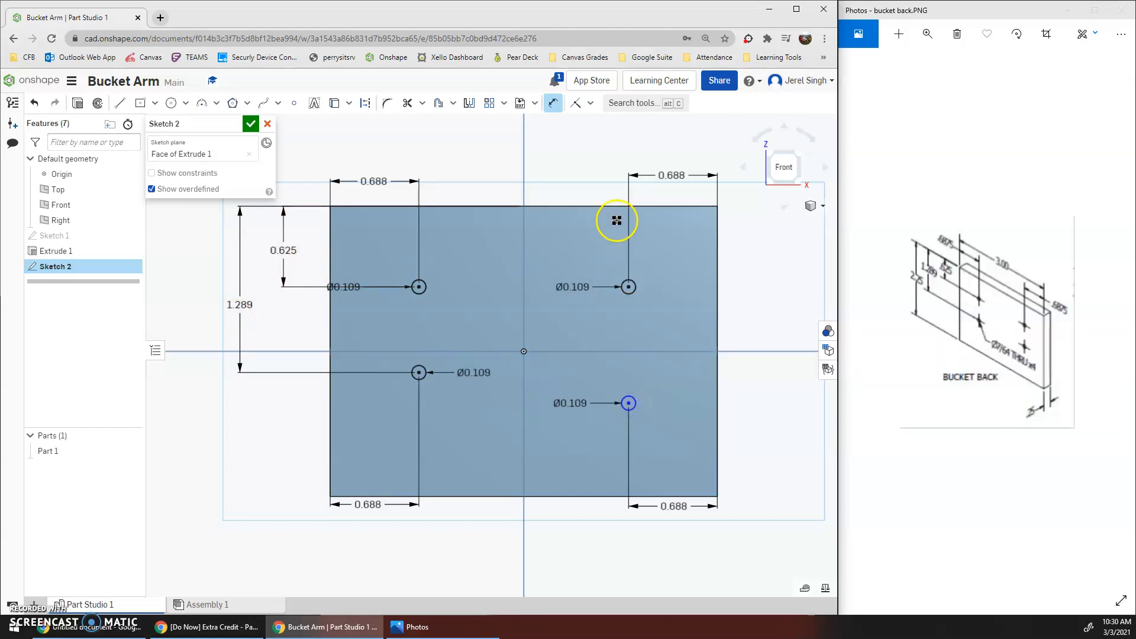
pyautogui.click(625, 206)
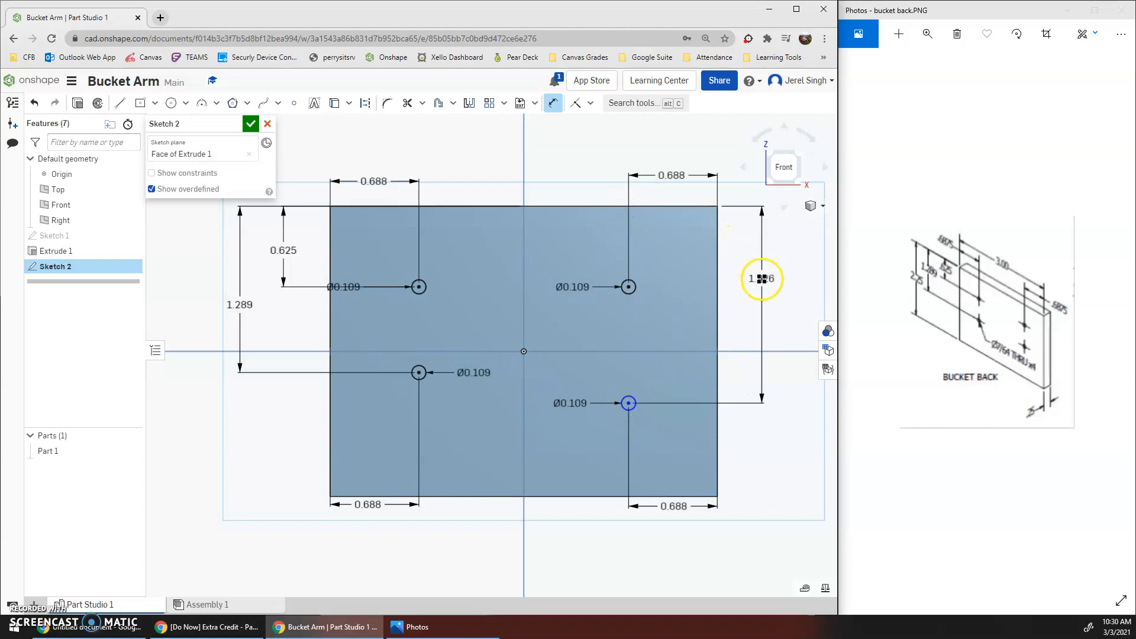
pyautogui.click(763, 297)
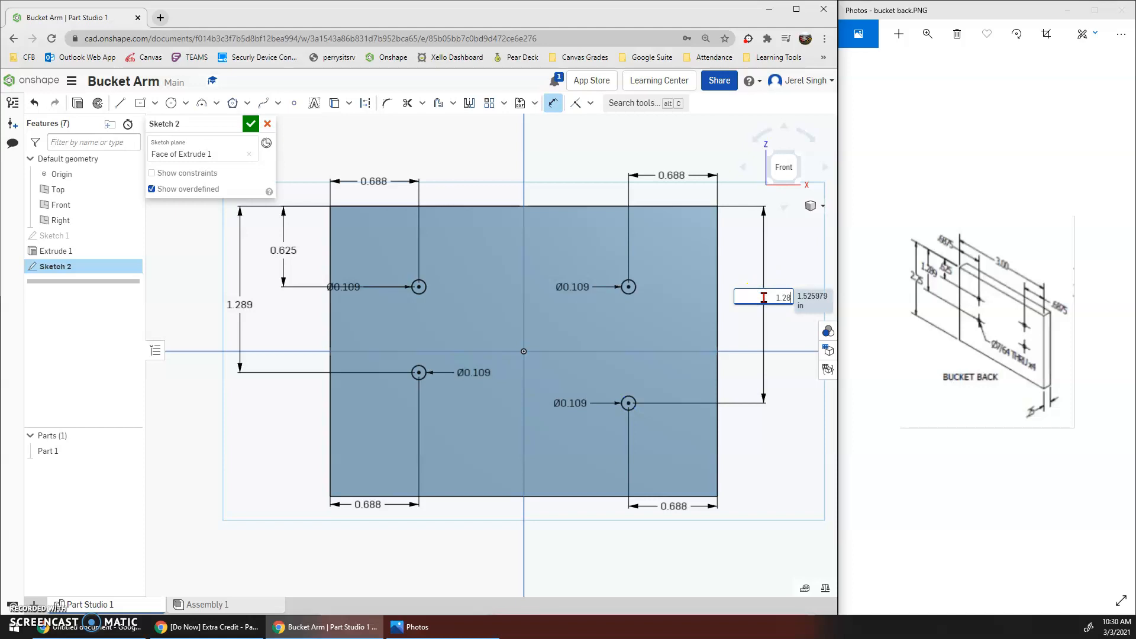
pyautogui.write('1.289')
pyautogui.press('Return')
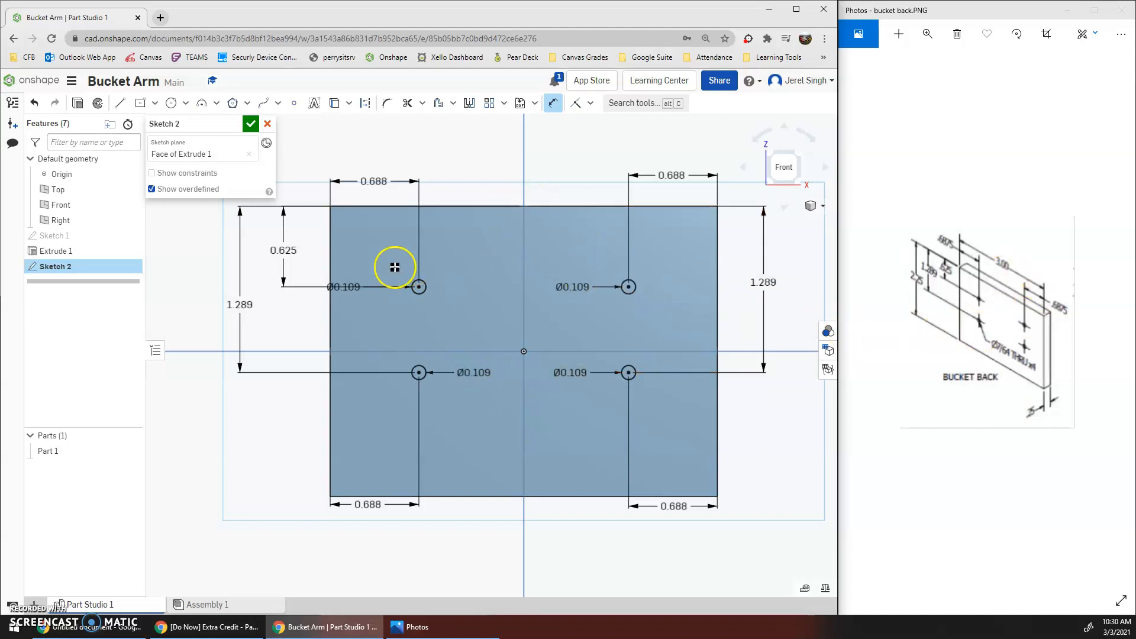
pyautogui.press('Return')
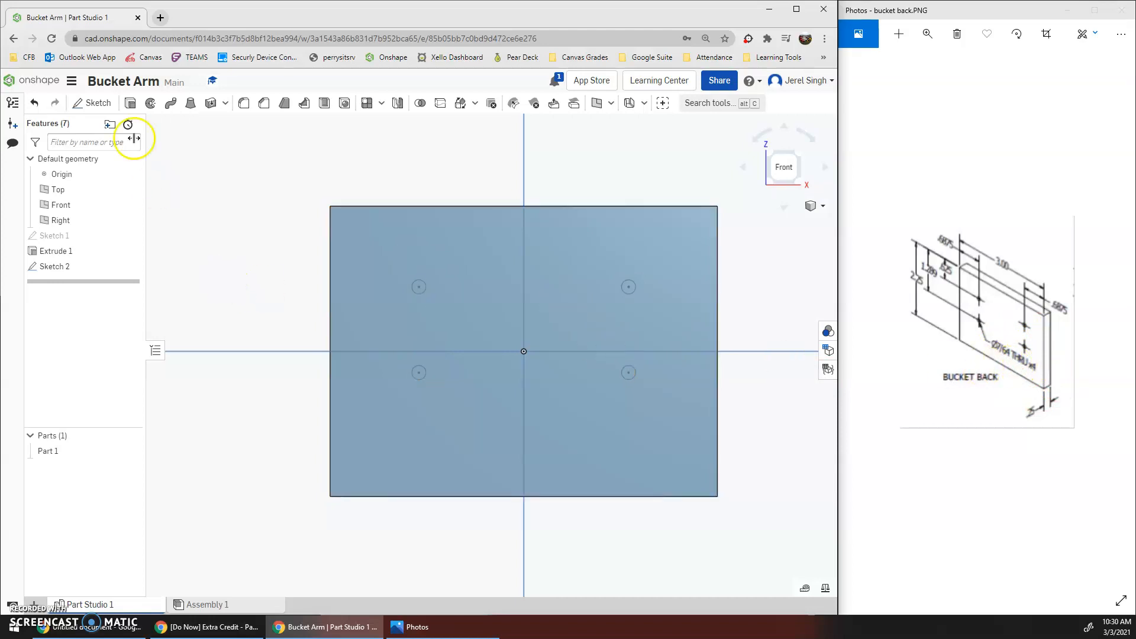
# - Cut the four circles through the plate with a Remove extrude set to Through all
pyautogui.click(132, 107)
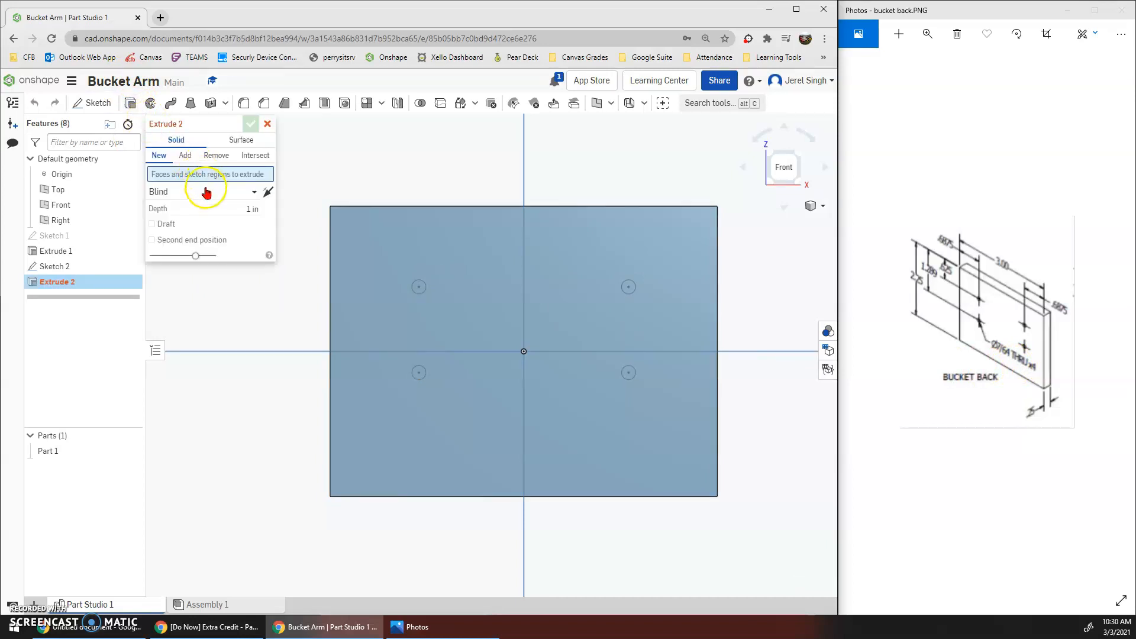
pyautogui.click(219, 157)
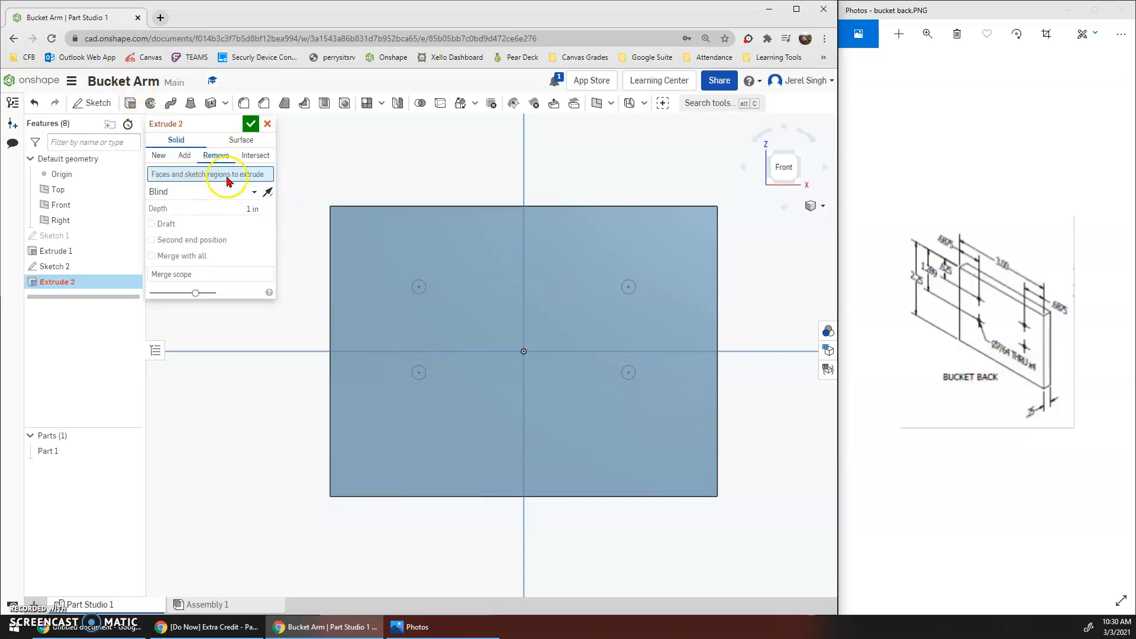
pyautogui.click(255, 192)
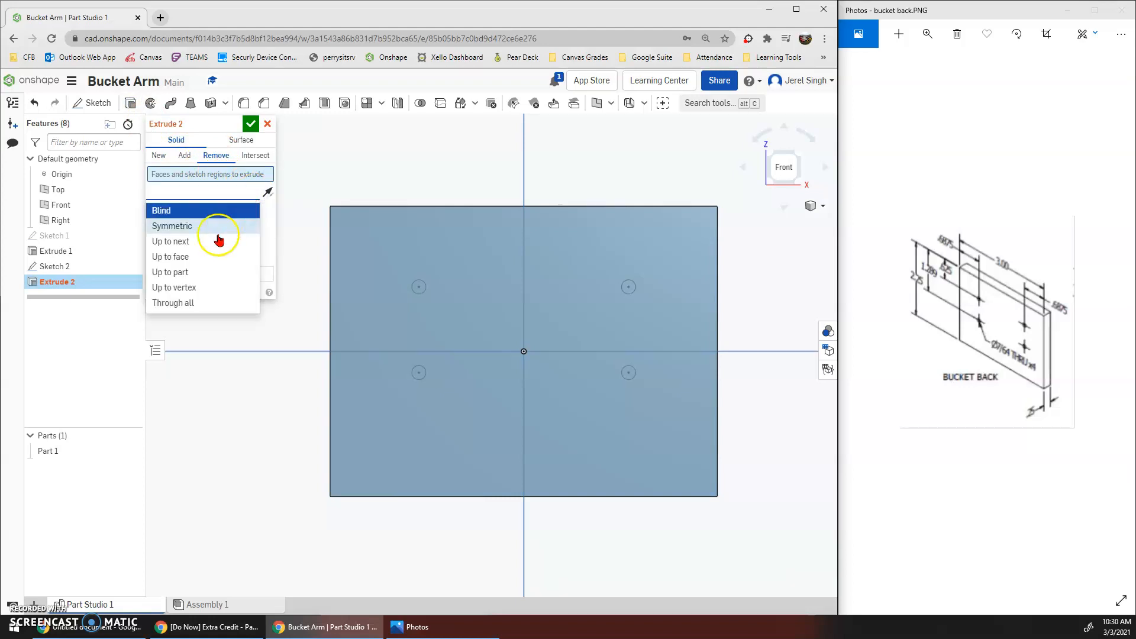
pyautogui.click(191, 301)
pyautogui.click(419, 286)
pyautogui.click(388, 287)
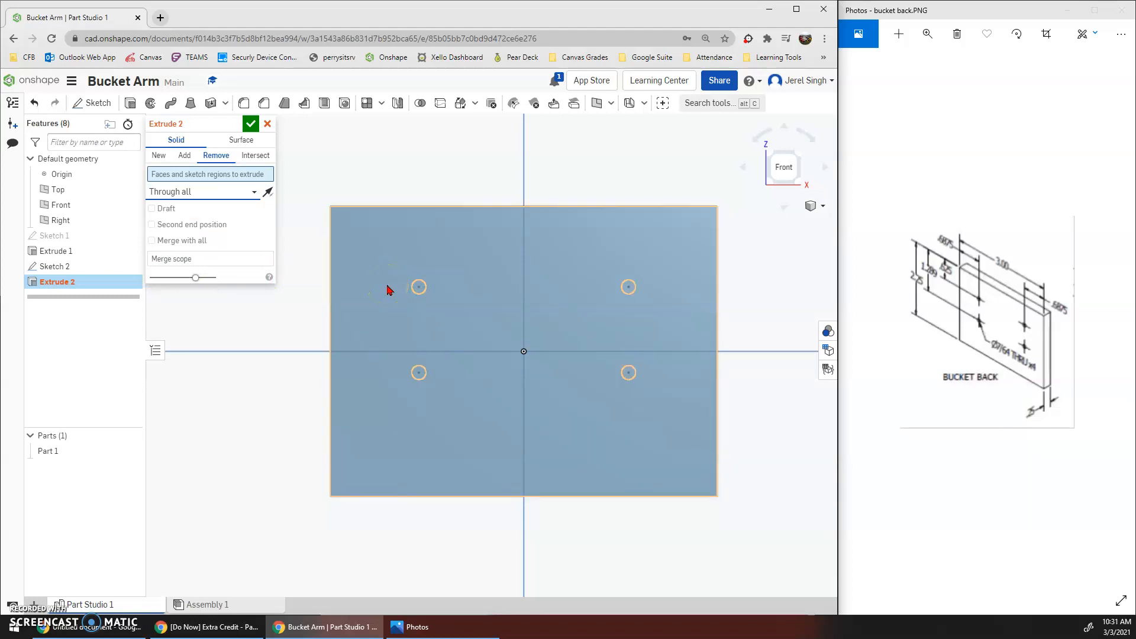
pyautogui.click(420, 290)
pyautogui.click(628, 288)
pyautogui.click(628, 372)
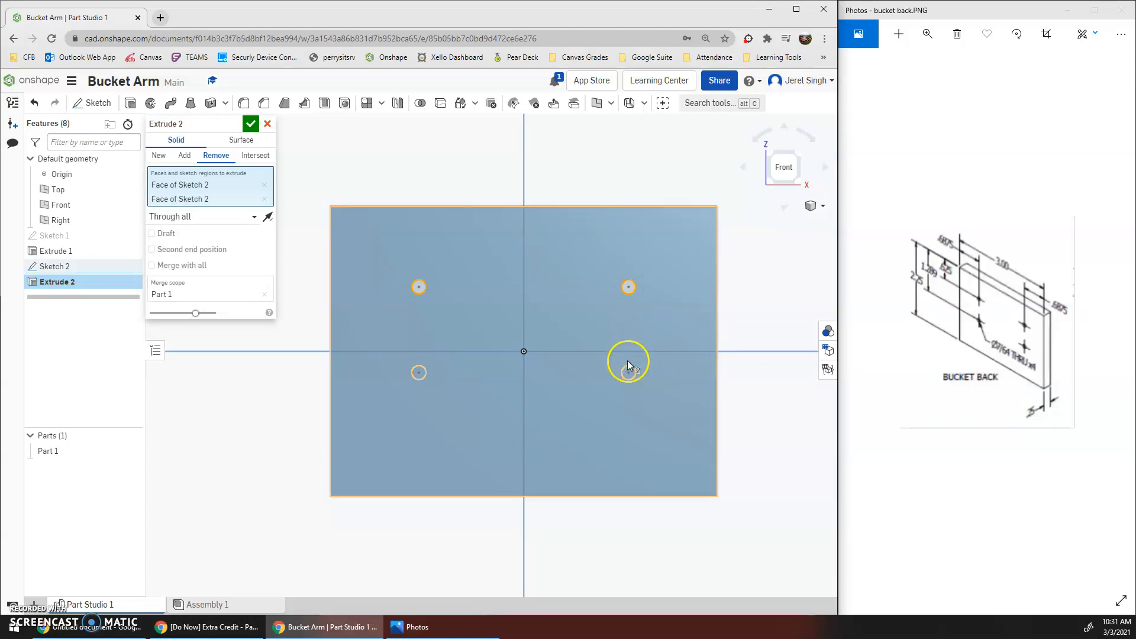
pyautogui.click(417, 372)
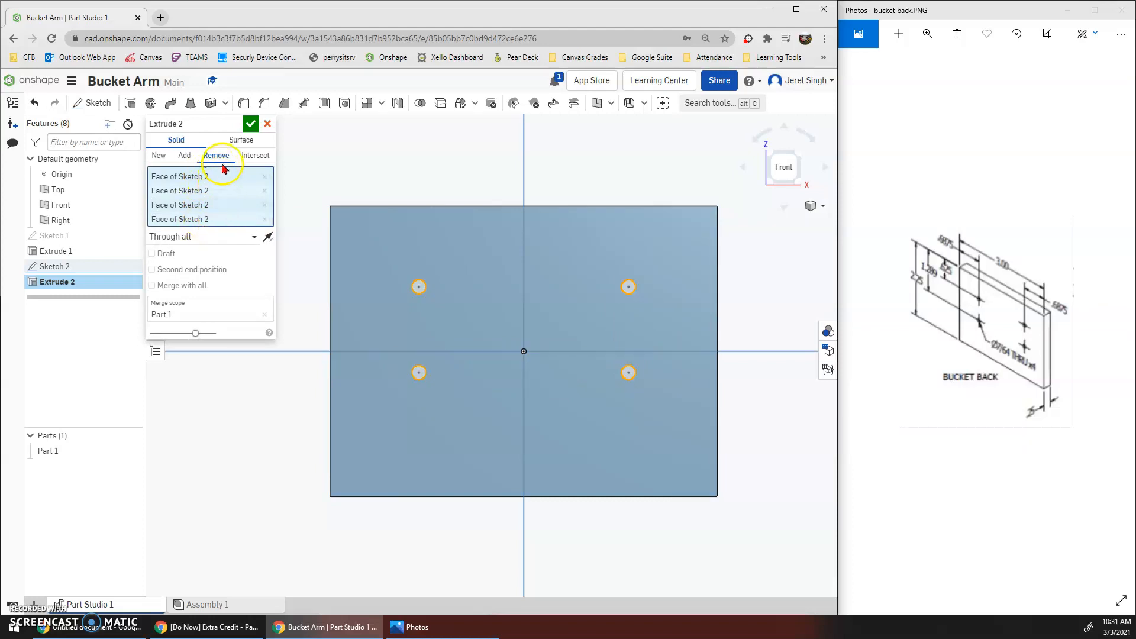
pyautogui.click(252, 125)
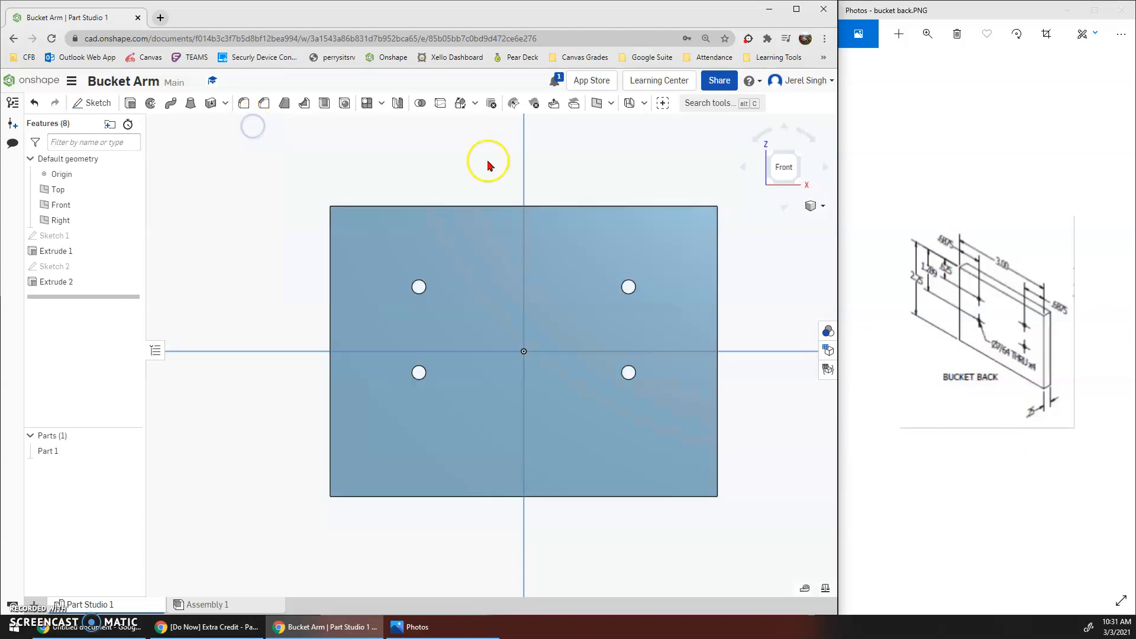
# - Inspect the plate and its four holes up close in the isometric view
pyautogui.click(823, 205)
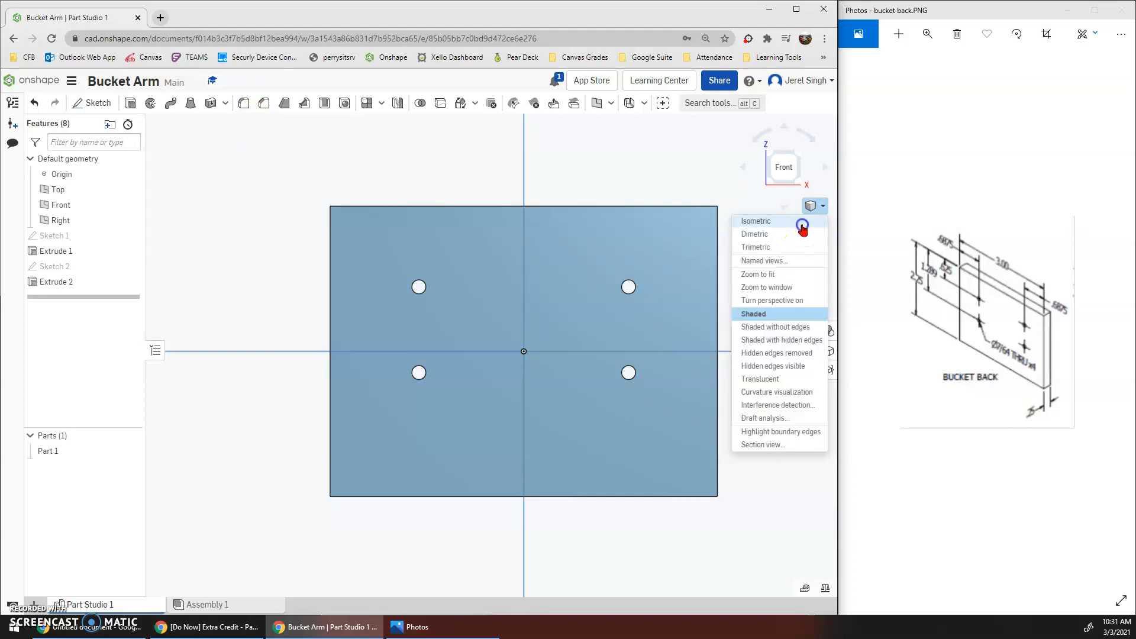
pyautogui.click(801, 222)
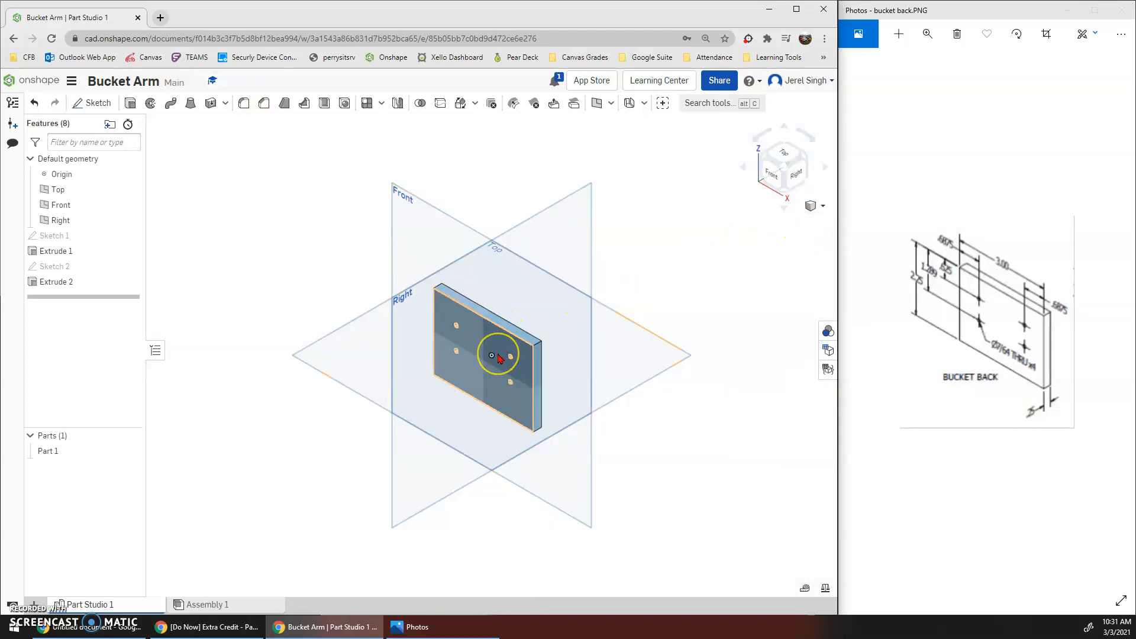
pyautogui.scroll(3, 498, 354)
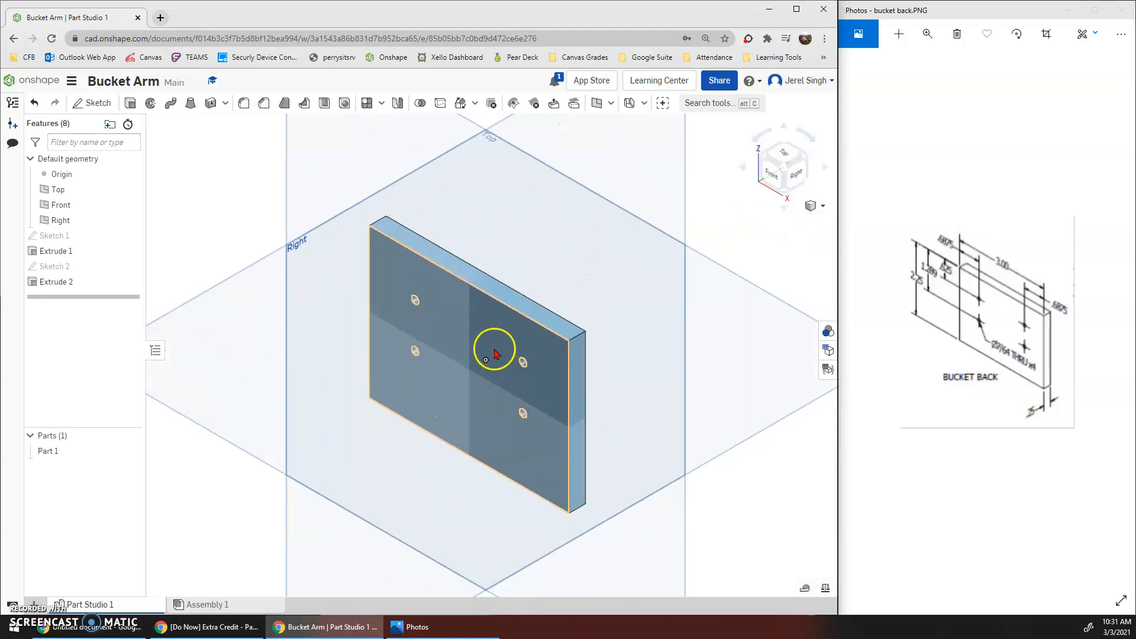